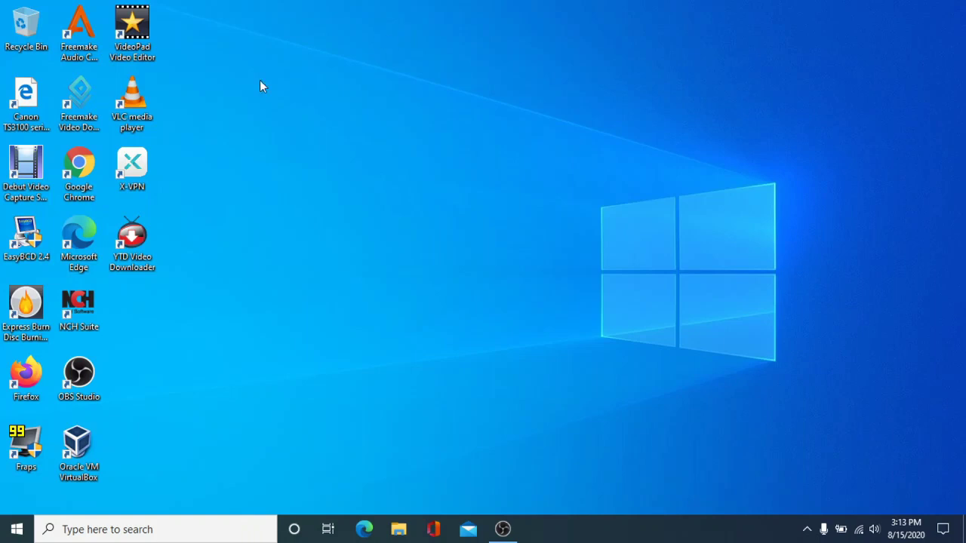
Launch Chrome maximized and enter the Workstation Player evaluation page URL in the address bar.
{"action": "double_click", "coordinate": [80, 175]}
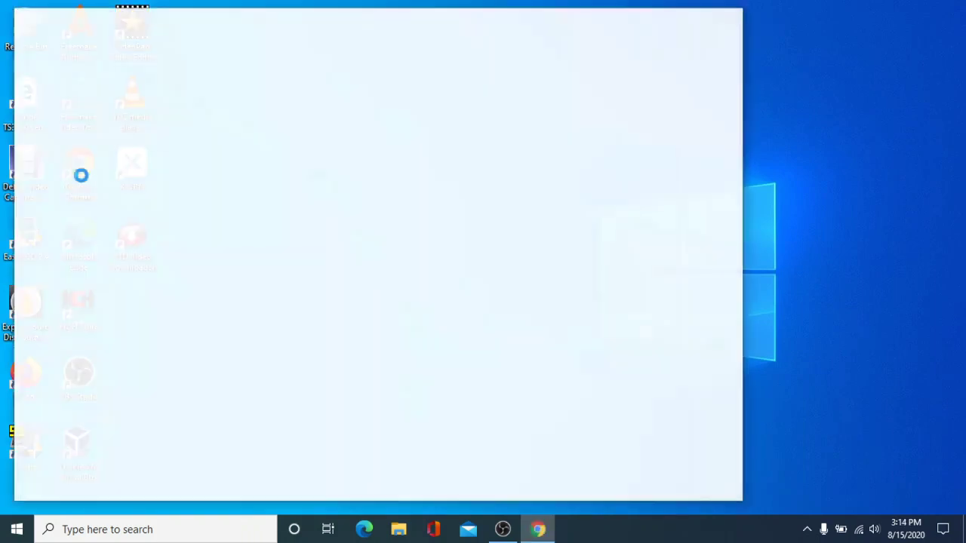
{"action": "left_click", "coordinate": [698, 23]}
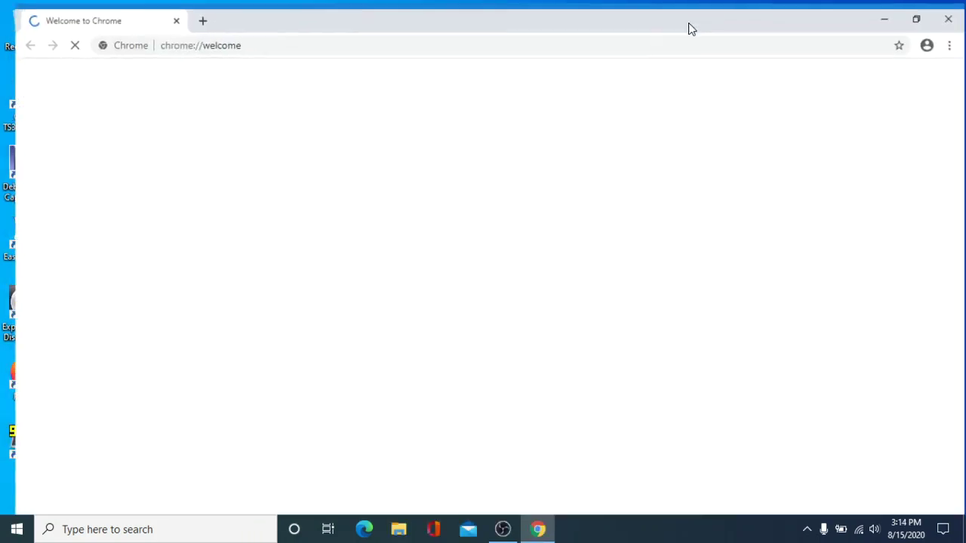
{"action": "left_click", "coordinate": [552, 41]}
{"action": "type", "text": "http"}
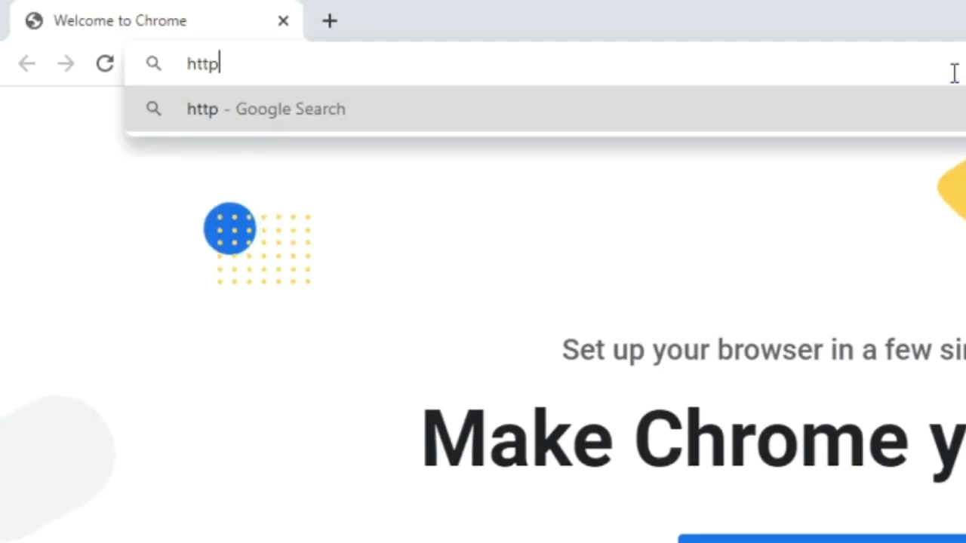
{"action": "type", "text": "s://www.vmware.com"}
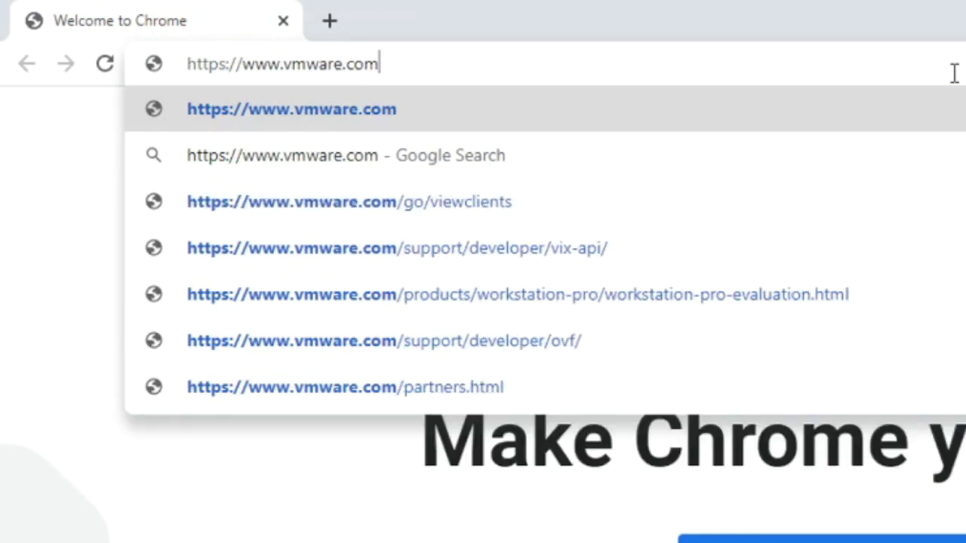
{"action": "type", "text": "/"}
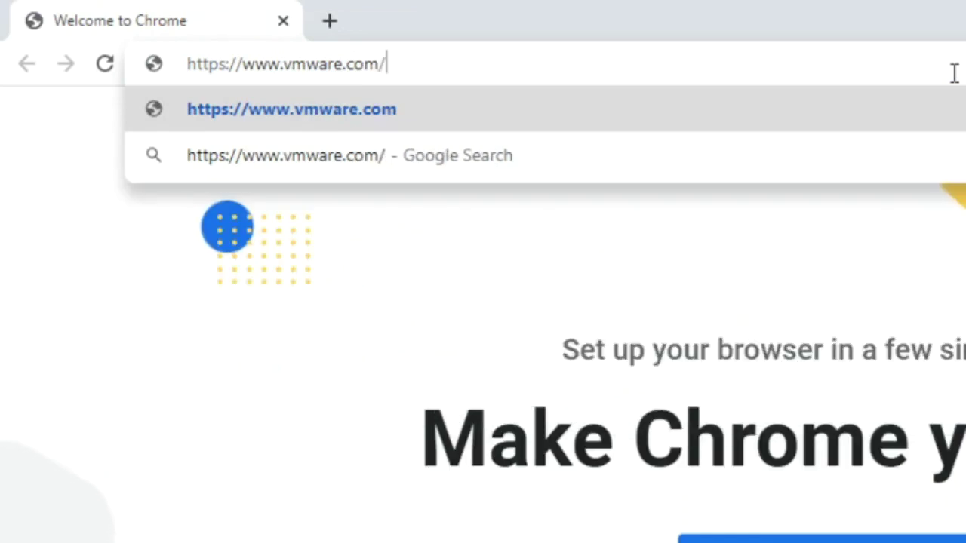
{"action": "type", "text": "products"}
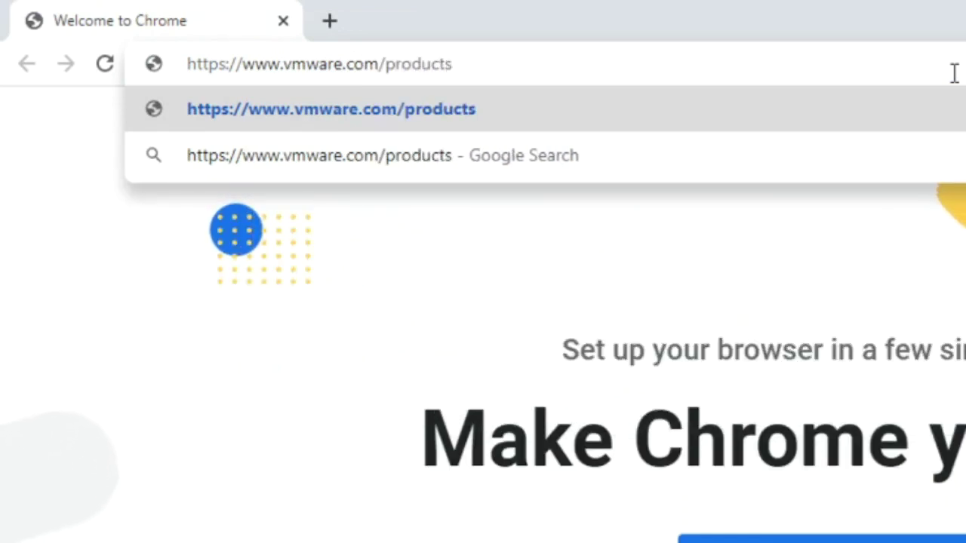
{"action": "type", "text": "/workstation-player/"}
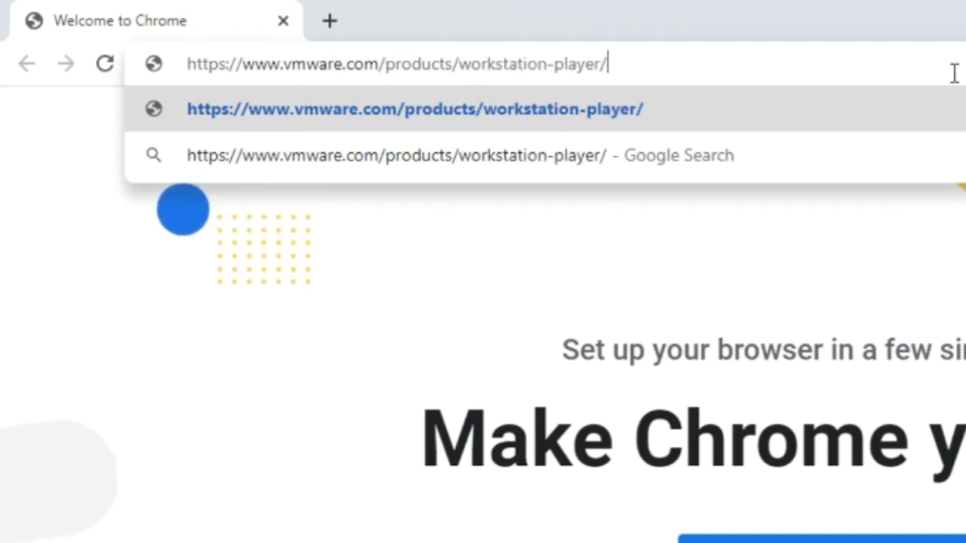
{"action": "type", "text": "workst"}
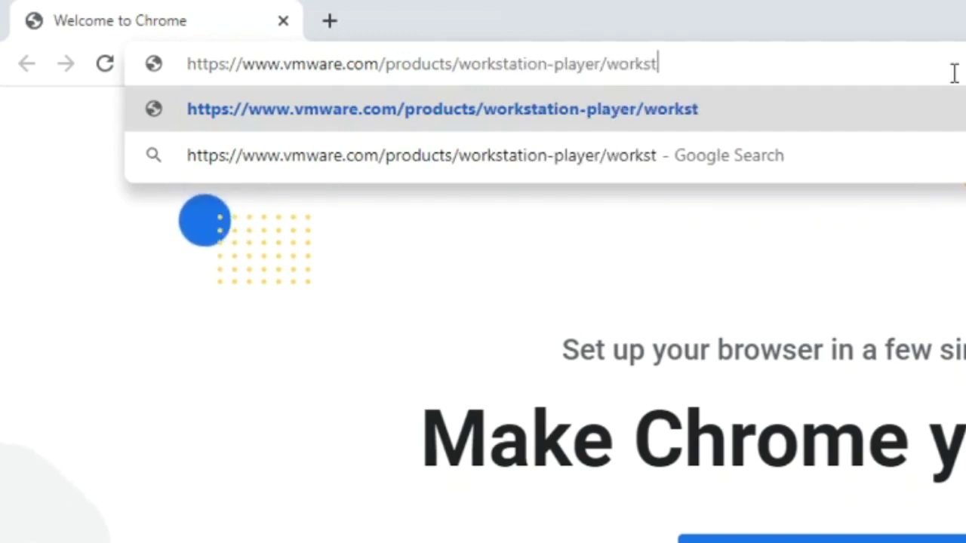
{"action": "type", "text": "ation-"}
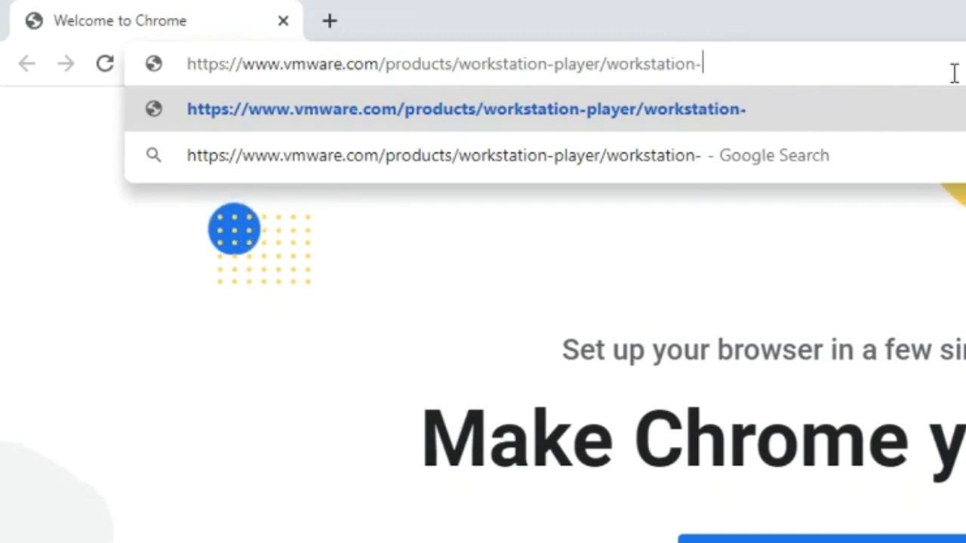
{"action": "type", "text": "player-evalu"}
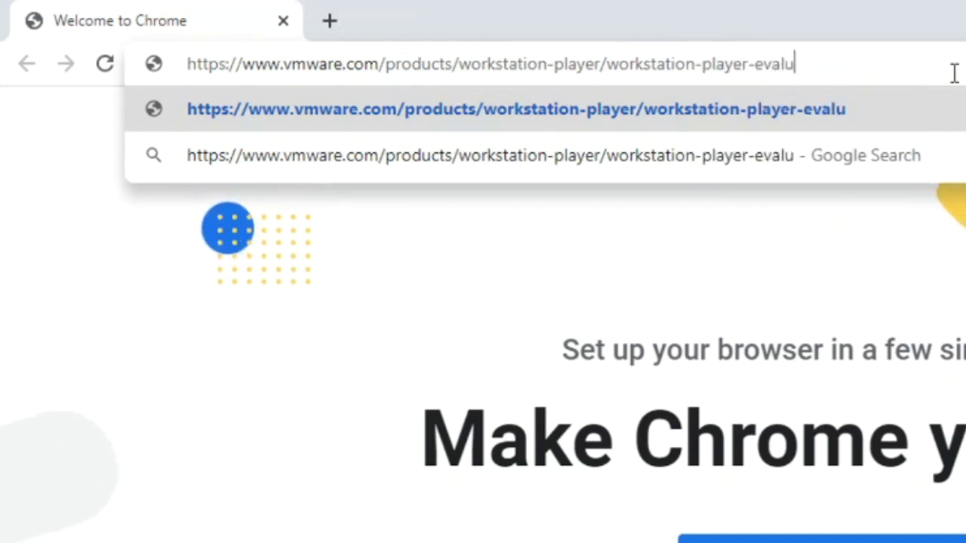
{"action": "type", "text": "ation"}
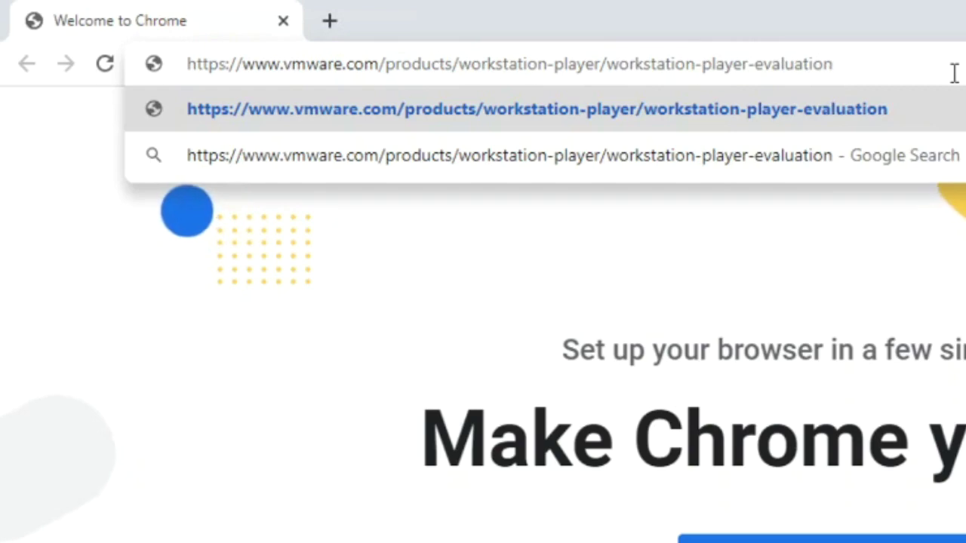
{"action": "type", "text": ".html"}
Load the evaluation page and download the Workstation 15.5 Player installer for Windows.
{"action": "key", "text": "Return"}
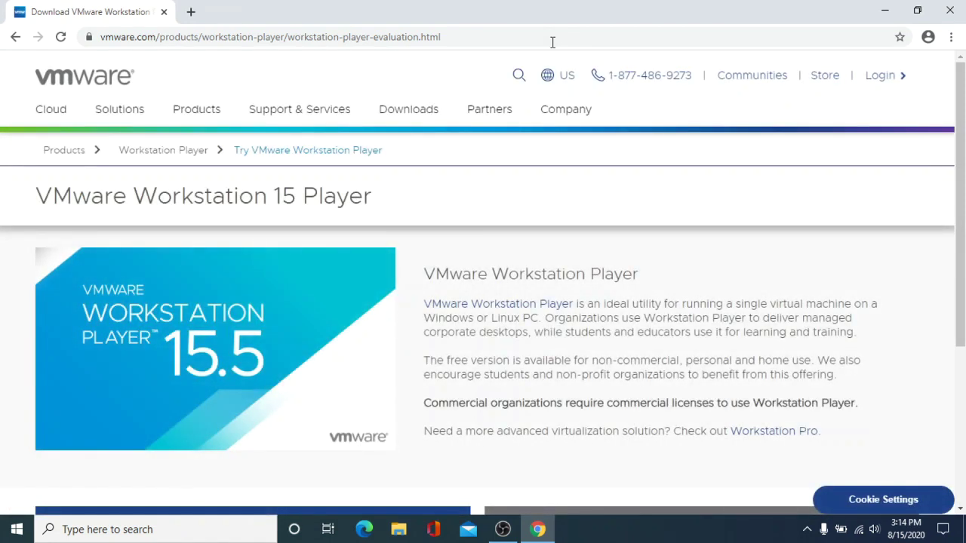
{"action": "scroll", "coordinate": [113, 413], "scroll_direction": "down", "scroll_amount": 2}
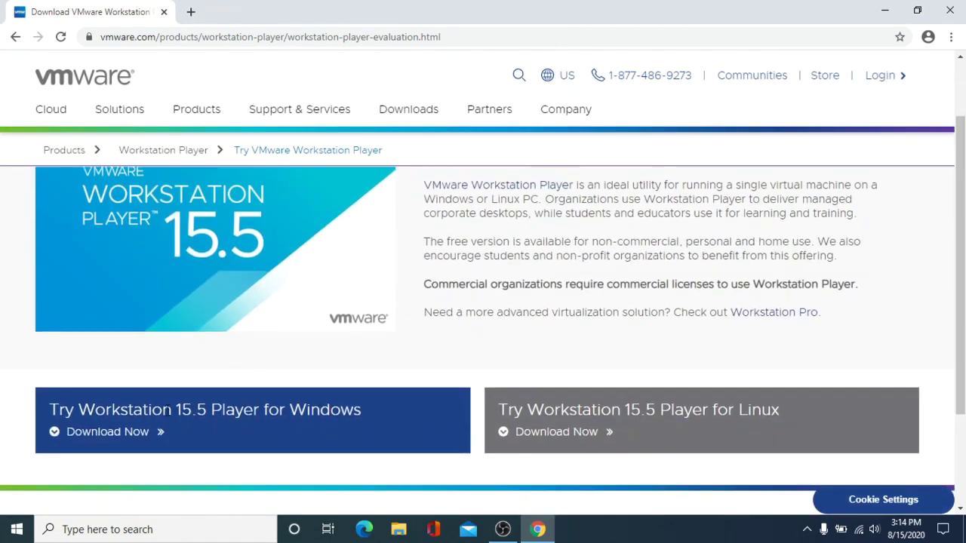
{"action": "left_click", "coordinate": [143, 437]}
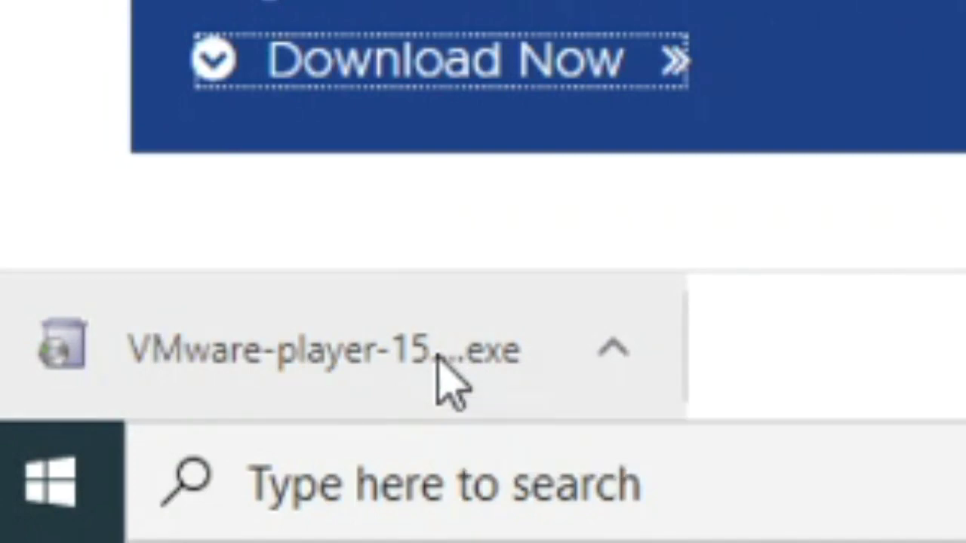
Run the downloaded VMware-player .exe installer and minimize Chrome.
{"action": "left_click", "coordinate": [445, 381]}
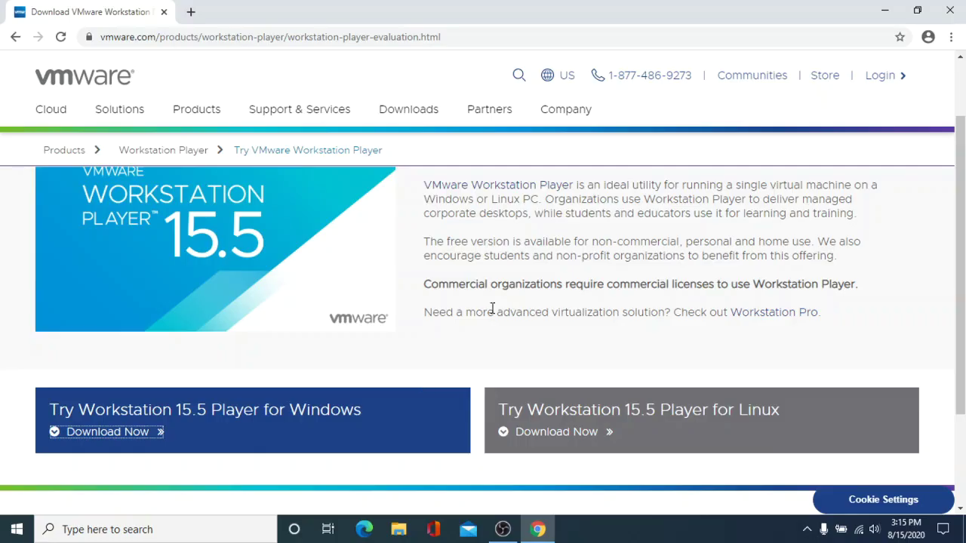
{"action": "left_click", "coordinate": [890, 9]}
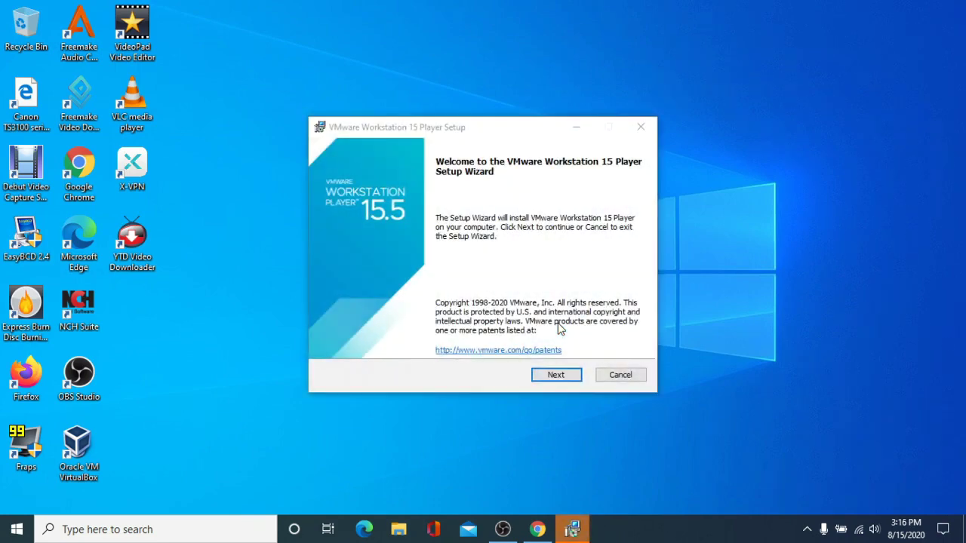
Accept the licence, keep default location and shortcuts, and opt out of the Customer Experience Improvement Program.
{"action": "left_click", "coordinate": [555, 375]}
{"action": "left_click", "coordinate": [554, 375]}
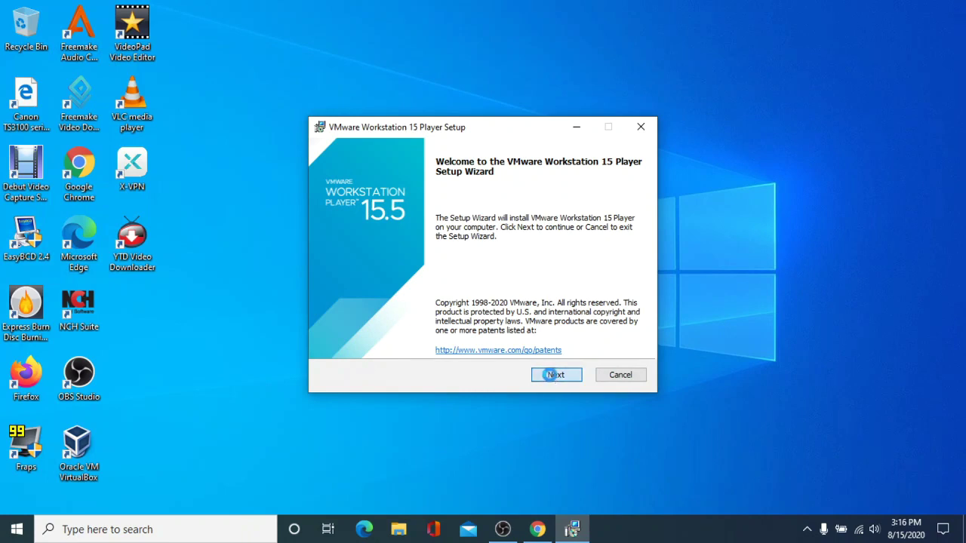
{"action": "left_click", "coordinate": [352, 343]}
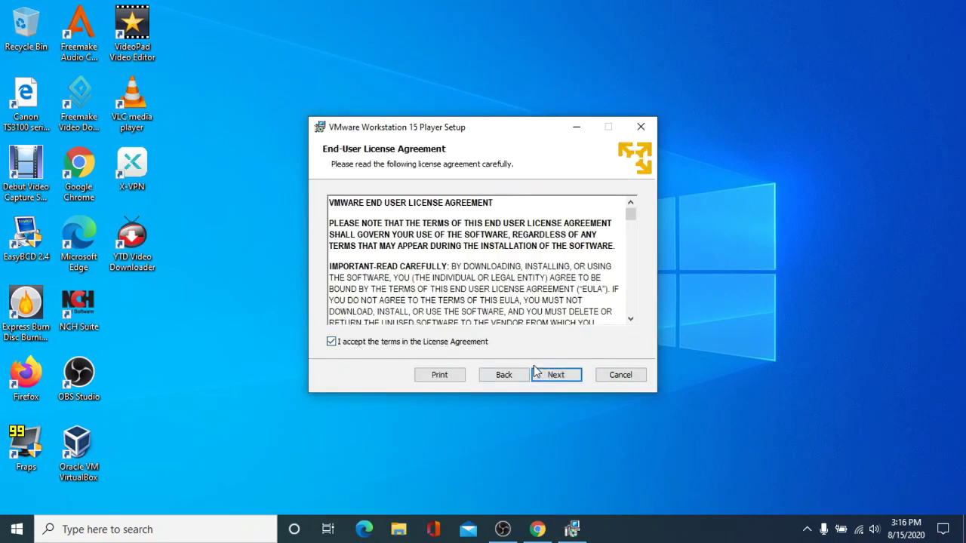
{"action": "left_click", "coordinate": [546, 374]}
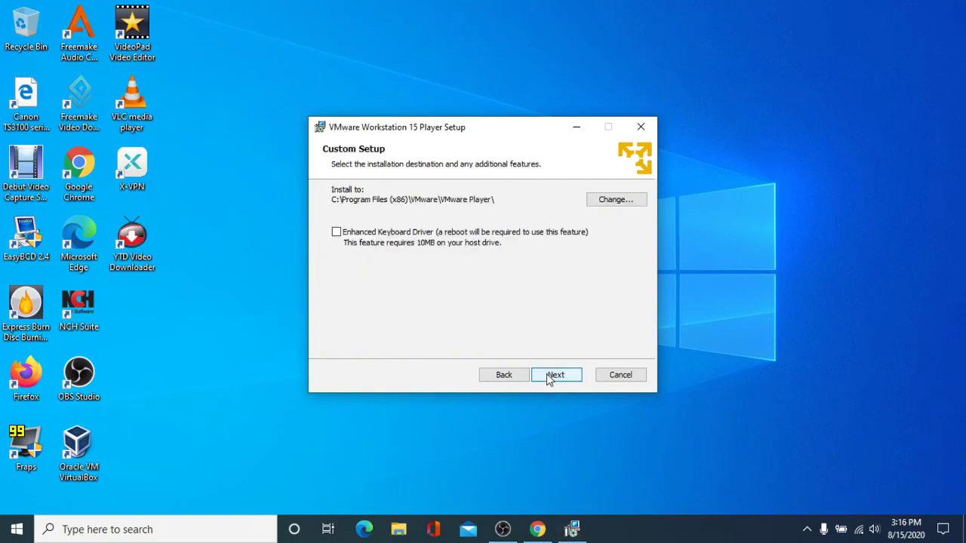
{"action": "left_click", "coordinate": [549, 377]}
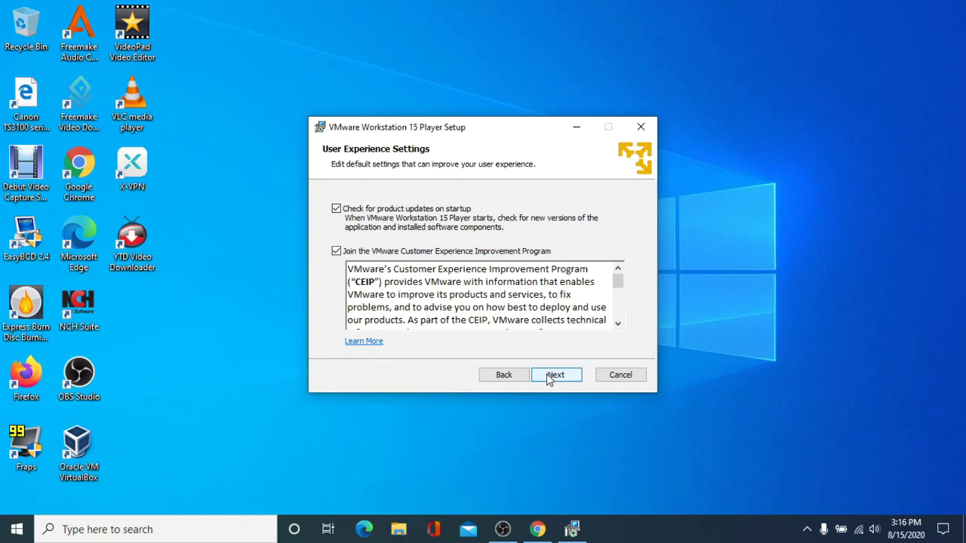
{"action": "left_click", "coordinate": [424, 252]}
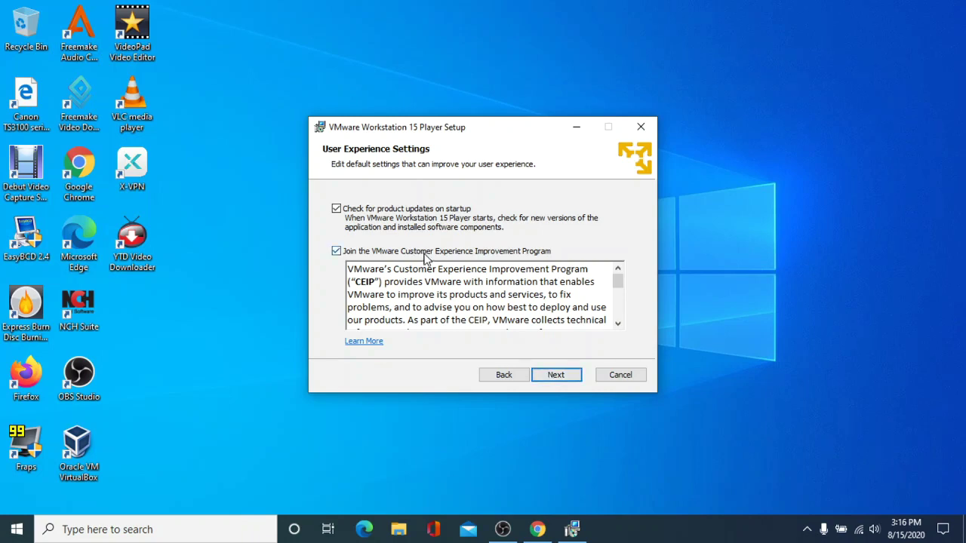
{"action": "left_click", "coordinate": [558, 376]}
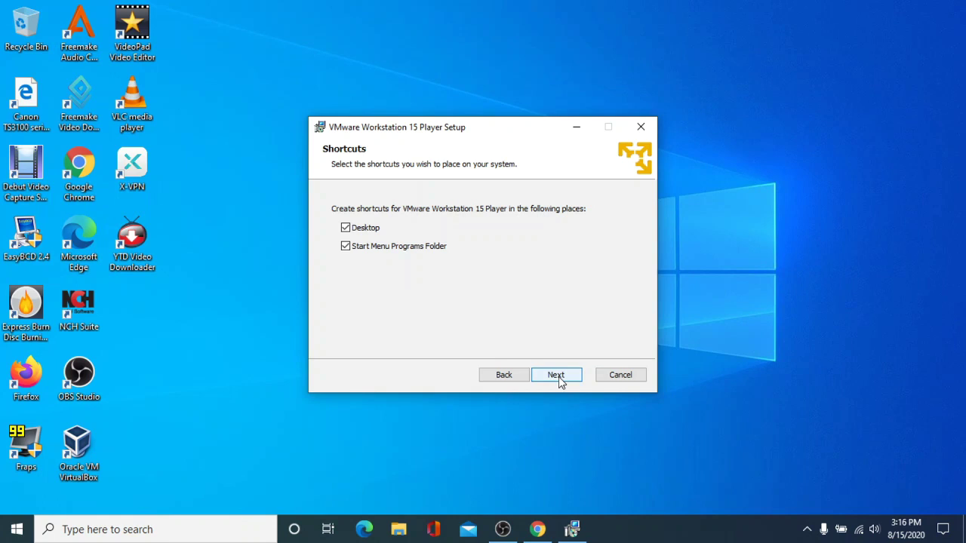
{"action": "left_click", "coordinate": [558, 378]}
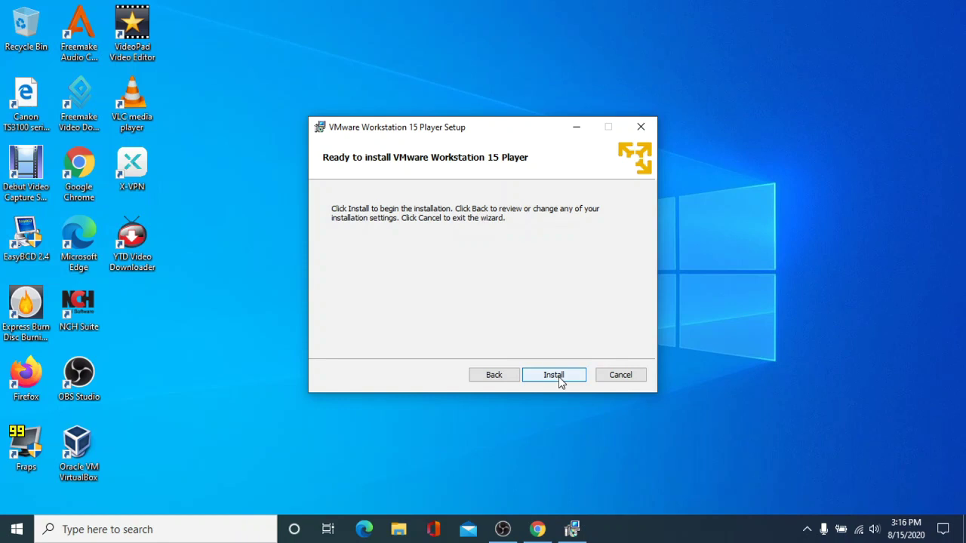
Install VMware Workstation 15 Player and close the wizard once it finishes.
{"action": "left_click", "coordinate": [559, 376]}
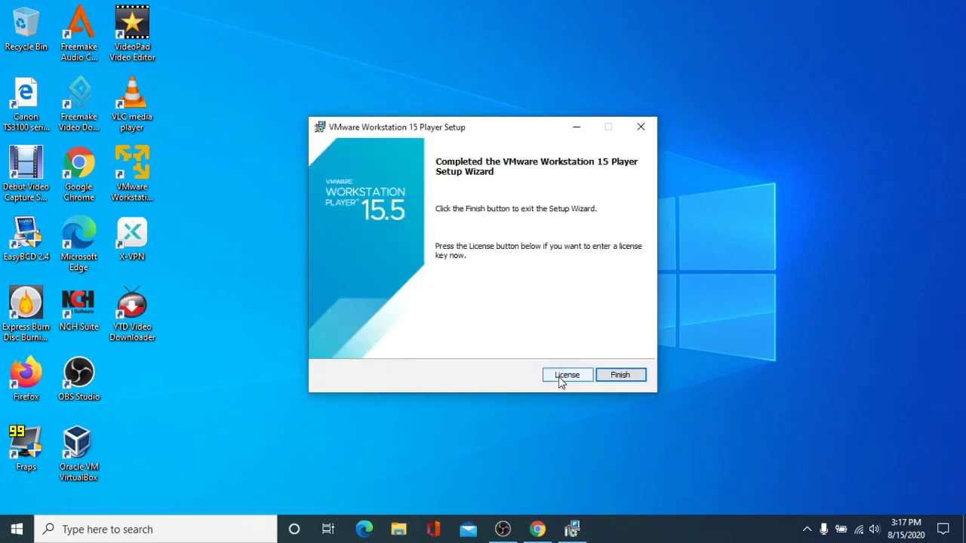
{"action": "left_click", "coordinate": [622, 375]}
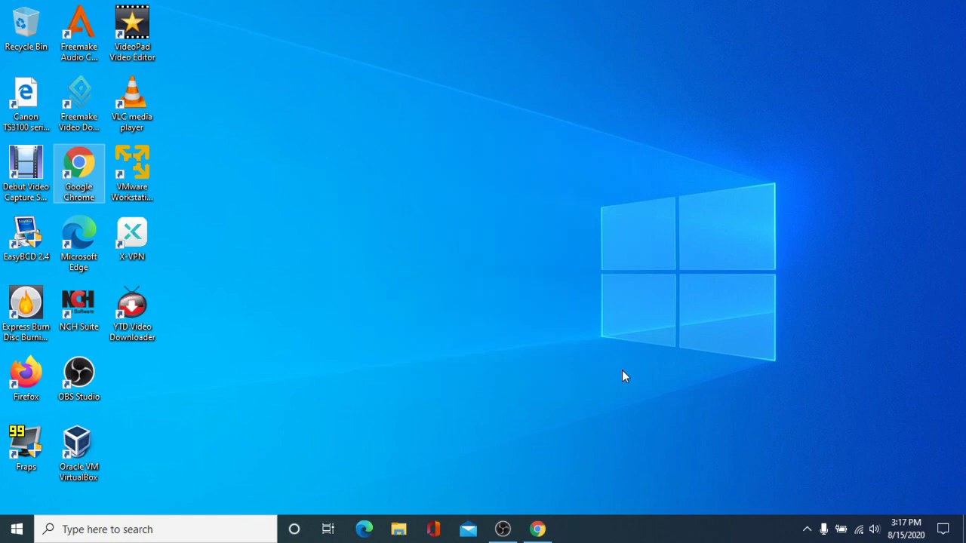
Launch Workstation Player from the desktop and select free non-commercial use in the welcome dialog.
{"action": "left_click", "coordinate": [133, 172]}
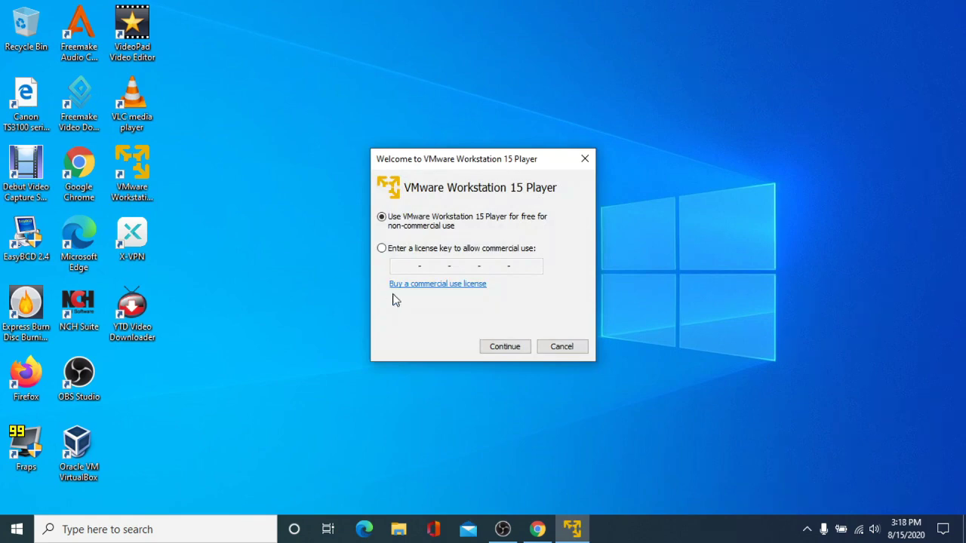
{"action": "left_click", "coordinate": [402, 248]}
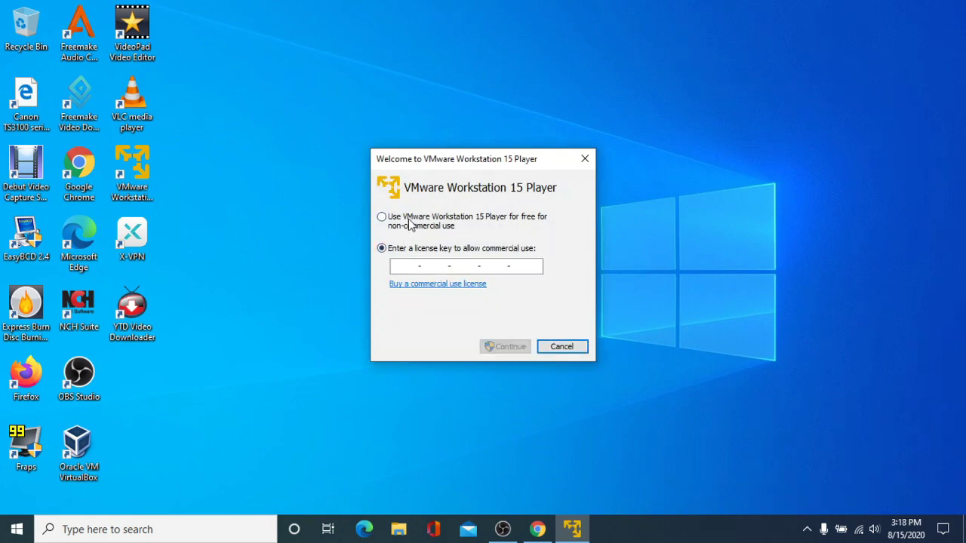
{"action": "left_click", "coordinate": [409, 220]}
{"action": "left_click", "coordinate": [508, 347]}
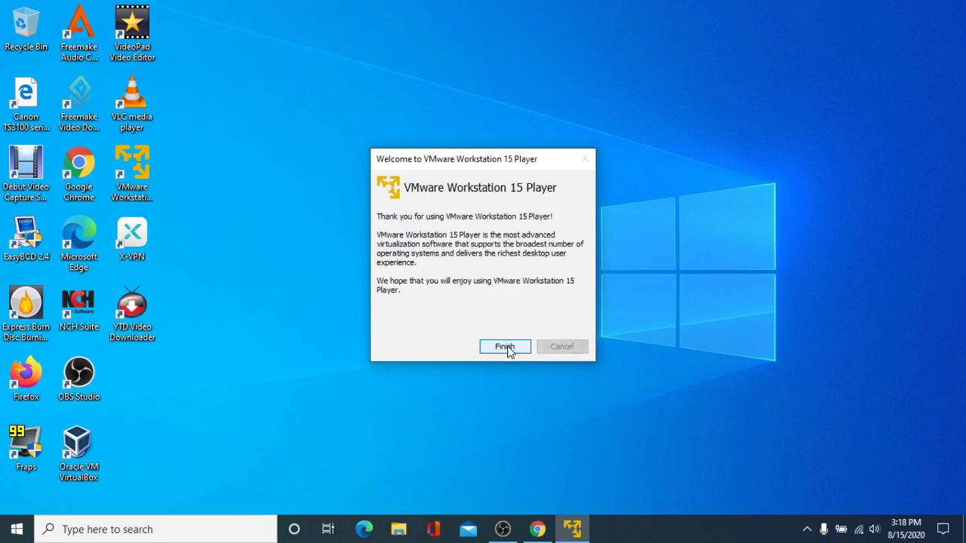
{"action": "left_click", "coordinate": [505, 346]}
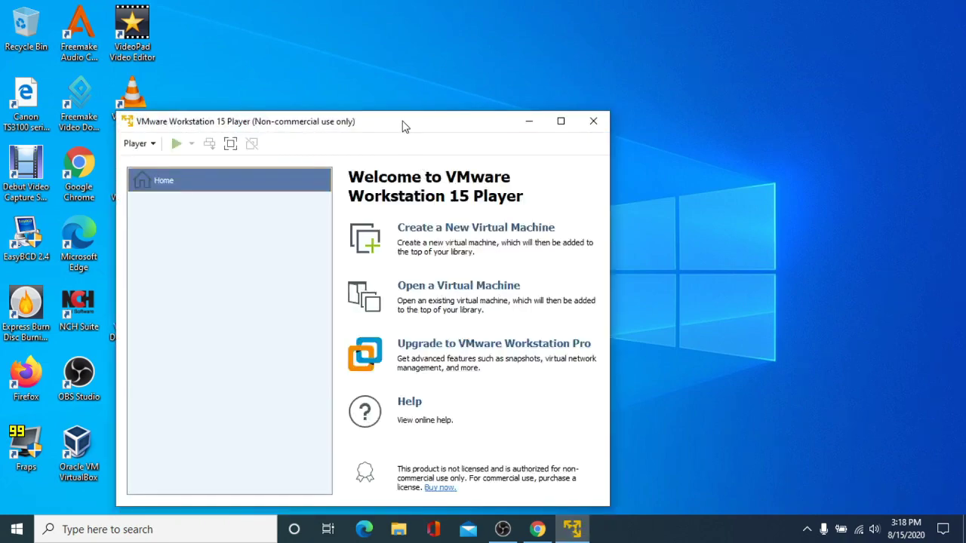
Move the Player window up and right, then start creating a new virtual machine.
{"action": "left_click_drag", "start_coordinate": [402, 124], "coordinate": [544, 87]}
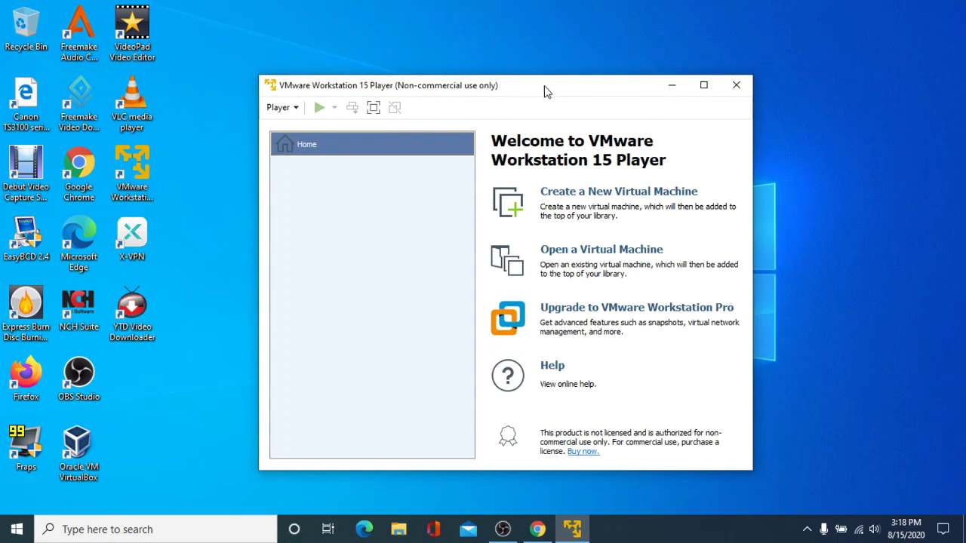
{"action": "left_click", "coordinate": [615, 191]}
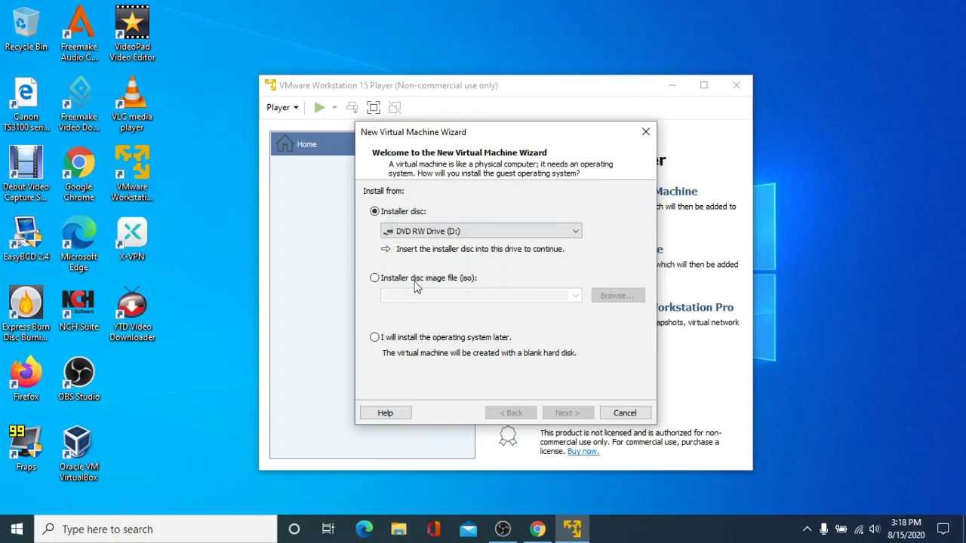
Choose the Windows XP Professional ISO in Documents as the installer disc image and continue.
{"action": "left_click", "coordinate": [414, 279]}
{"action": "left_click", "coordinate": [614, 295]}
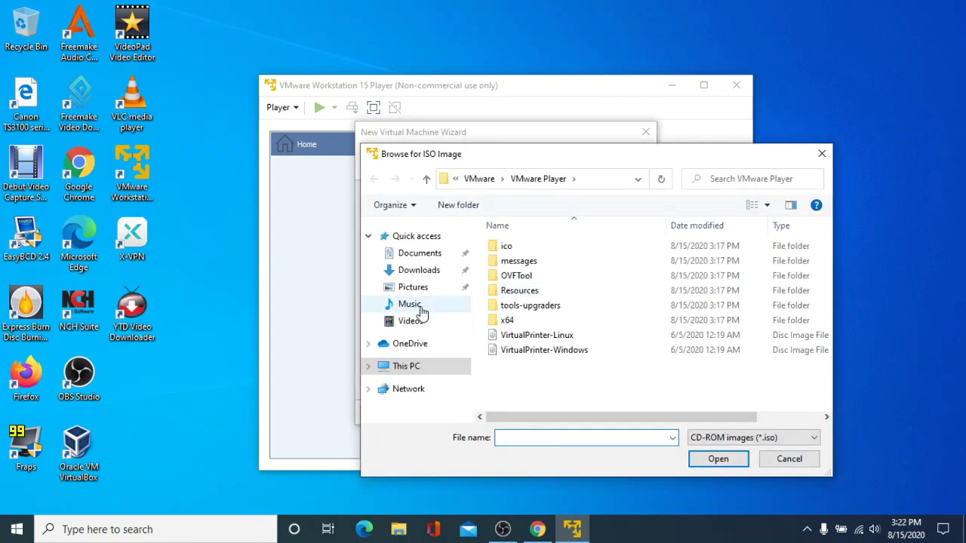
{"action": "left_click", "coordinate": [427, 277]}
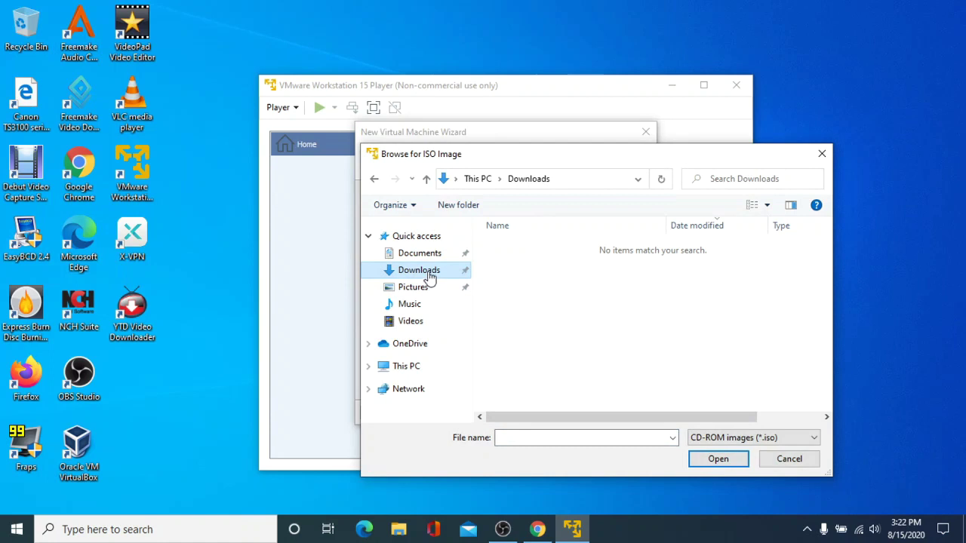
{"action": "left_click", "coordinate": [427, 253]}
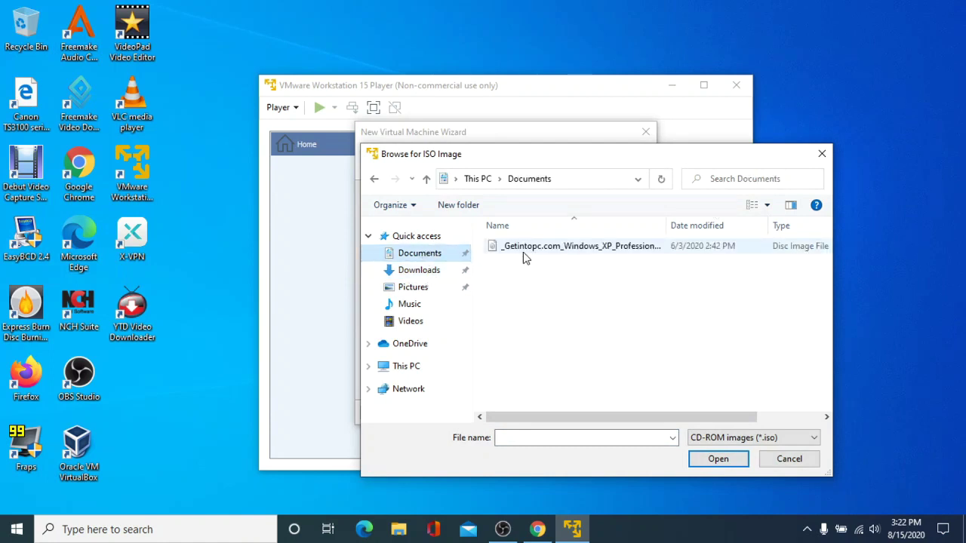
{"action": "left_click", "coordinate": [522, 252]}
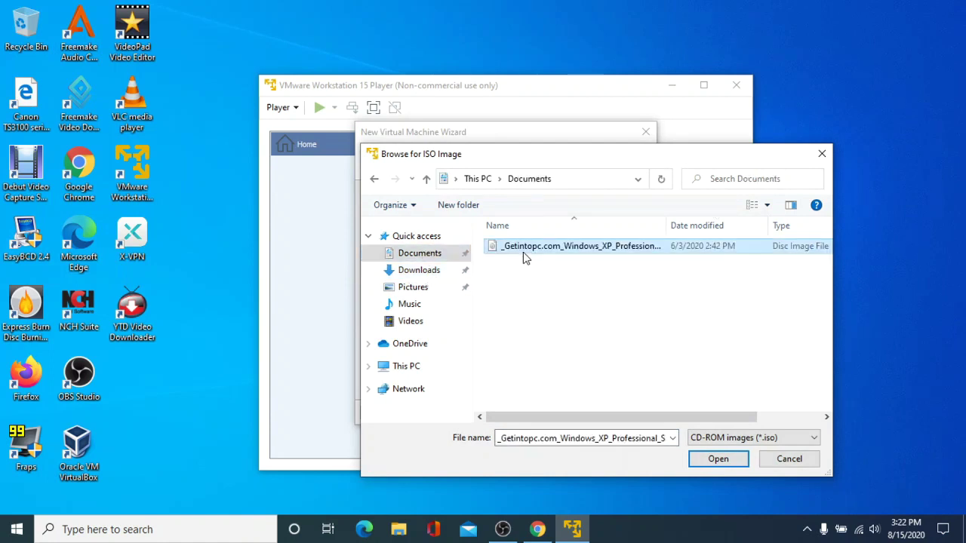
{"action": "left_click", "coordinate": [719, 459]}
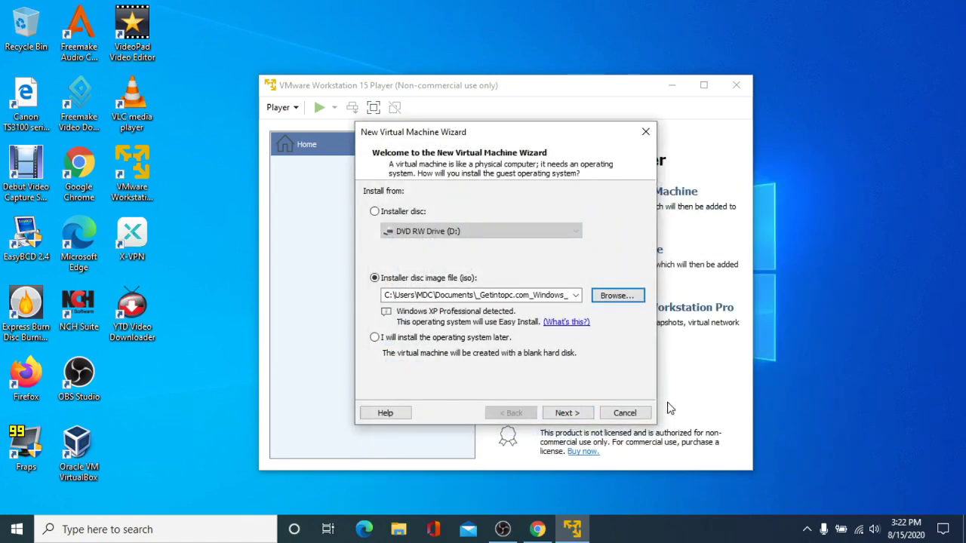
{"action": "left_click", "coordinate": [565, 414]}
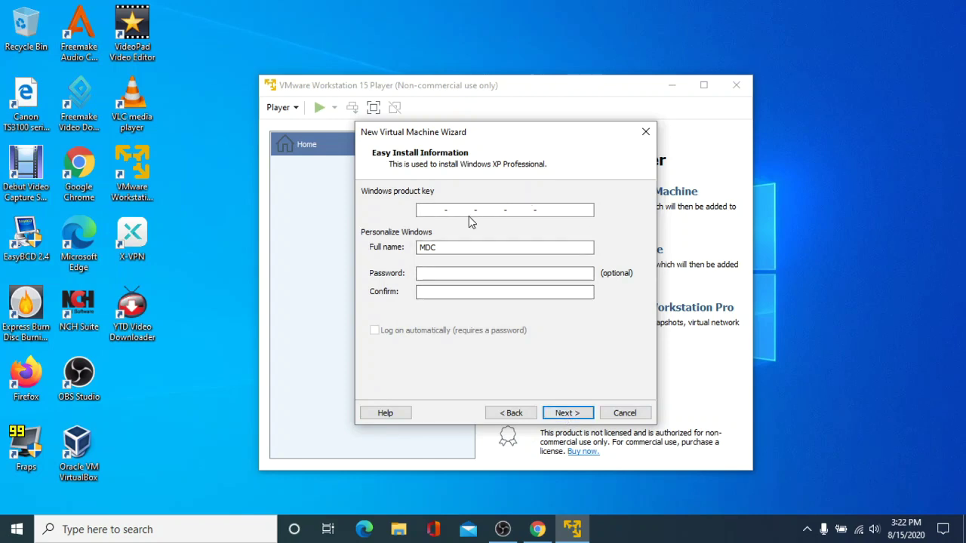
Enter the account password and its confirmation for Easy Install, then continue.
{"action": "left_click", "coordinate": [455, 273]}
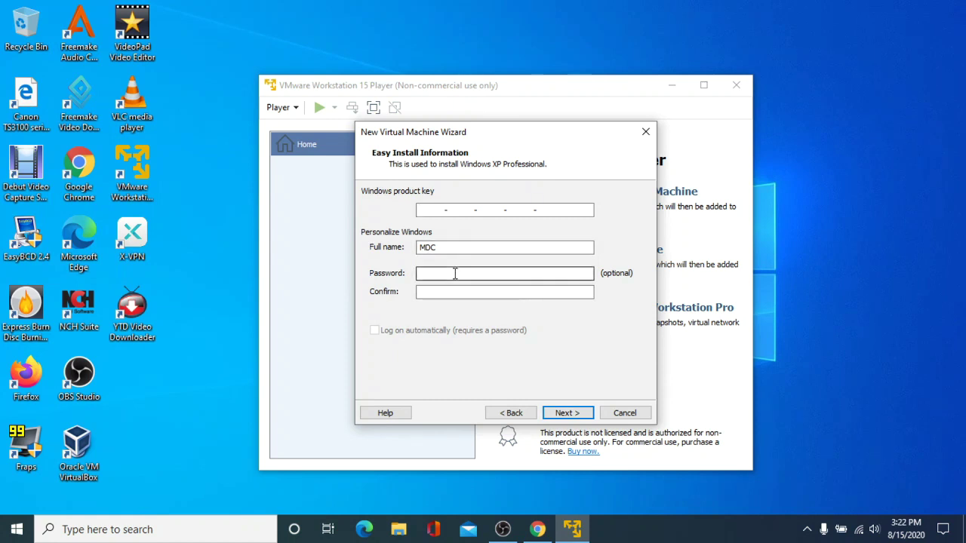
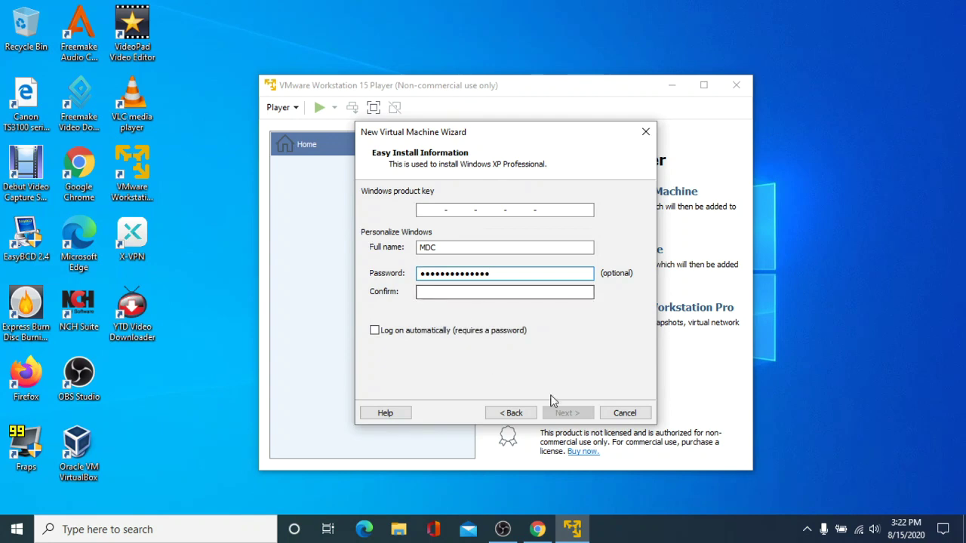
{"action": "left_click", "coordinate": [492, 292]}
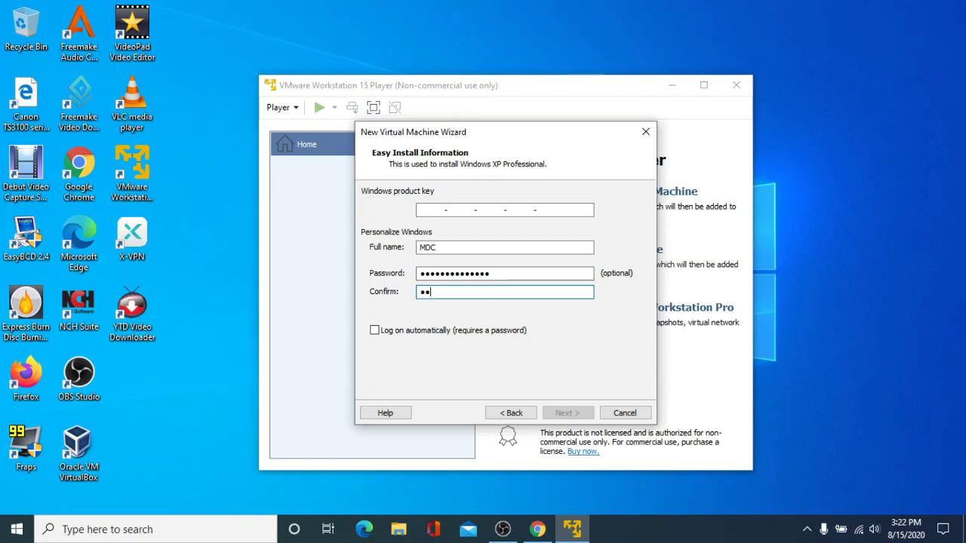
{"action": "key", "text": "BackSpace"}
{"action": "key", "text": "BackSpace"}
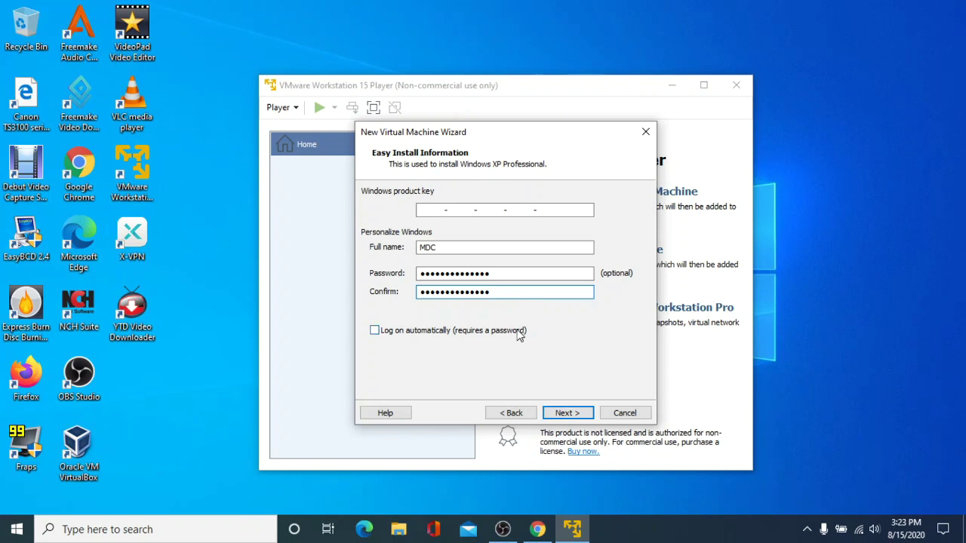
{"action": "left_click", "coordinate": [565, 414]}
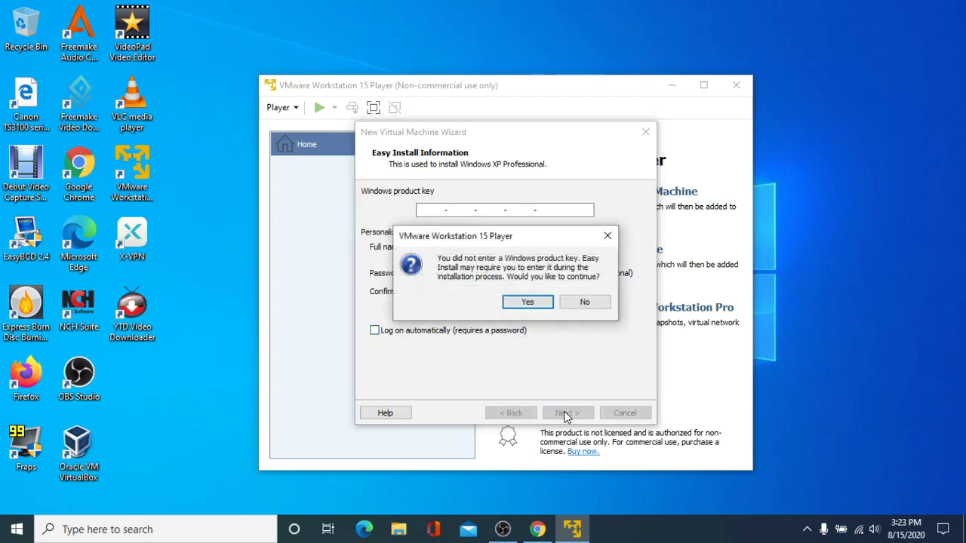
Skip the product key, keep the default name, and set a 30 GB single-file disk.
{"action": "left_click", "coordinate": [528, 304]}
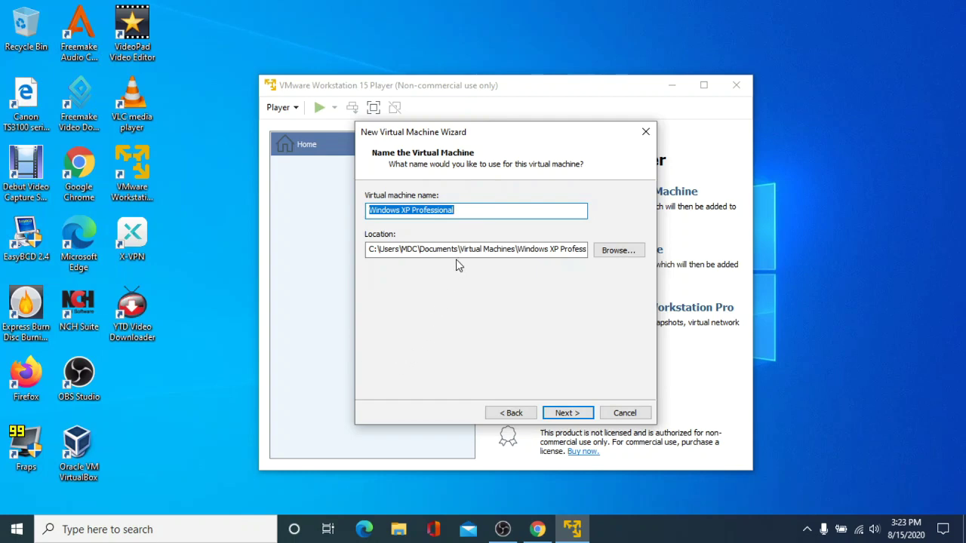
{"action": "left_click", "coordinate": [575, 413]}
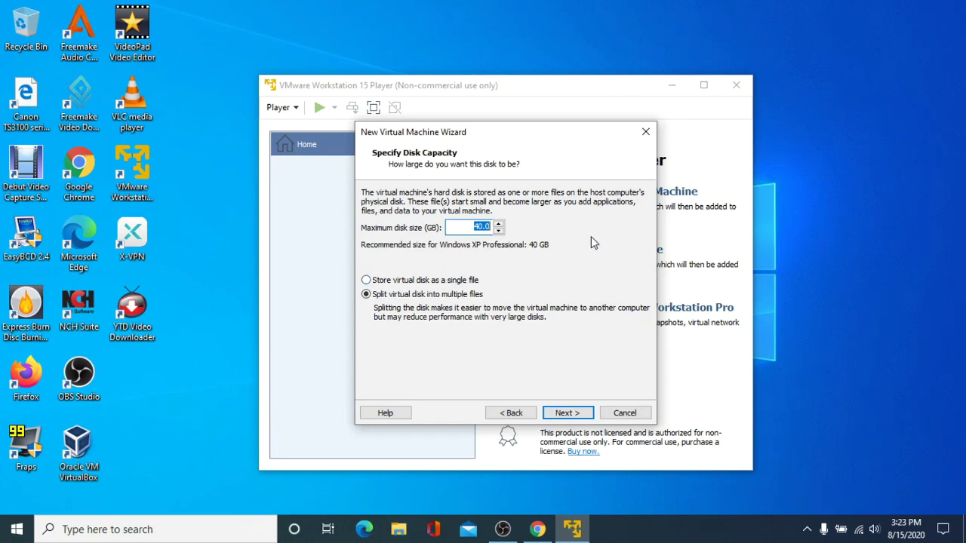
{"action": "left_click", "coordinate": [498, 230]}
{"action": "left_click", "coordinate": [498, 230]}
{"action": "left_click", "coordinate": [498, 230]}
{"action": "left_click", "coordinate": [499, 231]}
{"action": "left_click", "coordinate": [498, 231]}
{"action": "left_click", "coordinate": [498, 231]}
{"action": "left_click", "coordinate": [432, 282]}
{"action": "left_click", "coordinate": [565, 414]}
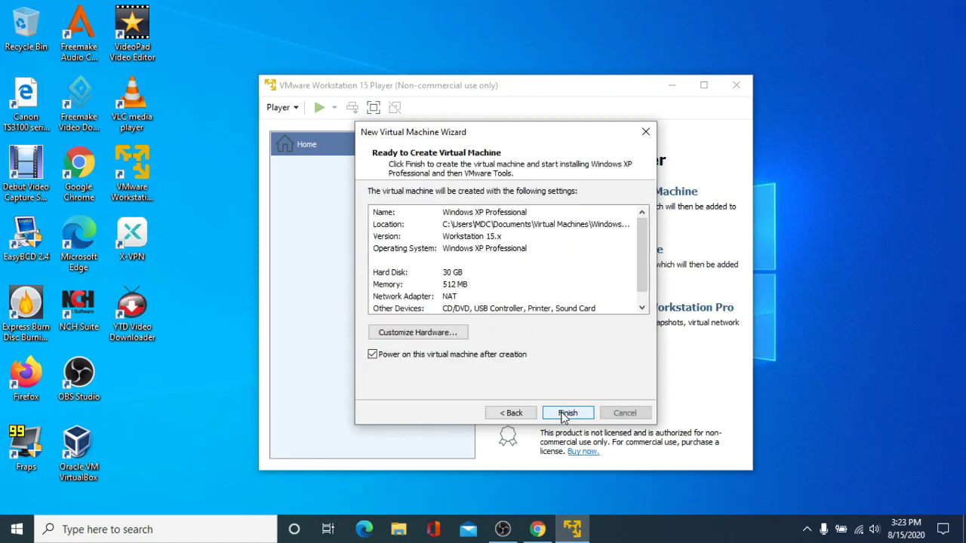
In Customize Hardware, set memory to 4 GB (4096 MB) and processor cores to 2.
{"action": "left_click", "coordinate": [445, 334]}
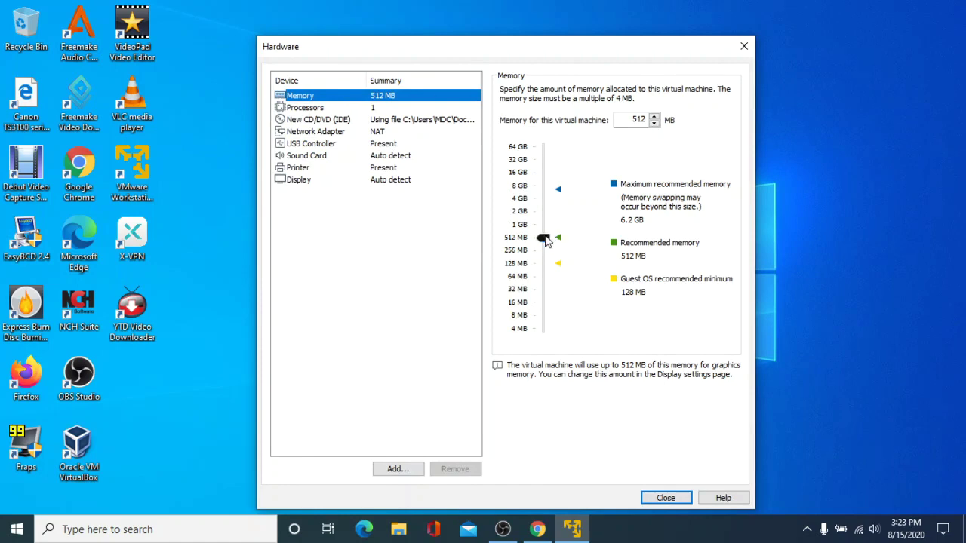
{"action": "left_click_drag", "start_coordinate": [546, 240], "coordinate": [543, 198]}
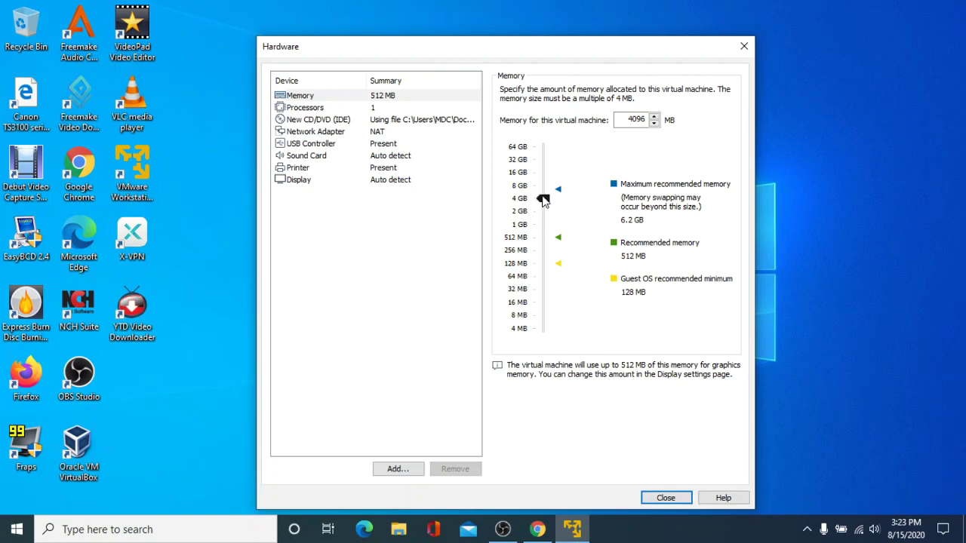
{"action": "left_click", "coordinate": [354, 106]}
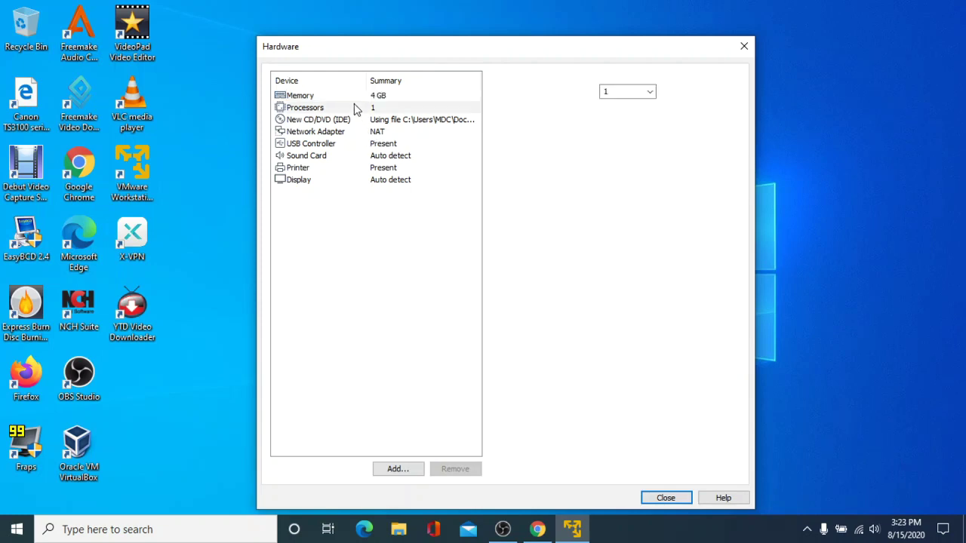
{"action": "left_click", "coordinate": [649, 94]}
{"action": "left_click", "coordinate": [642, 115]}
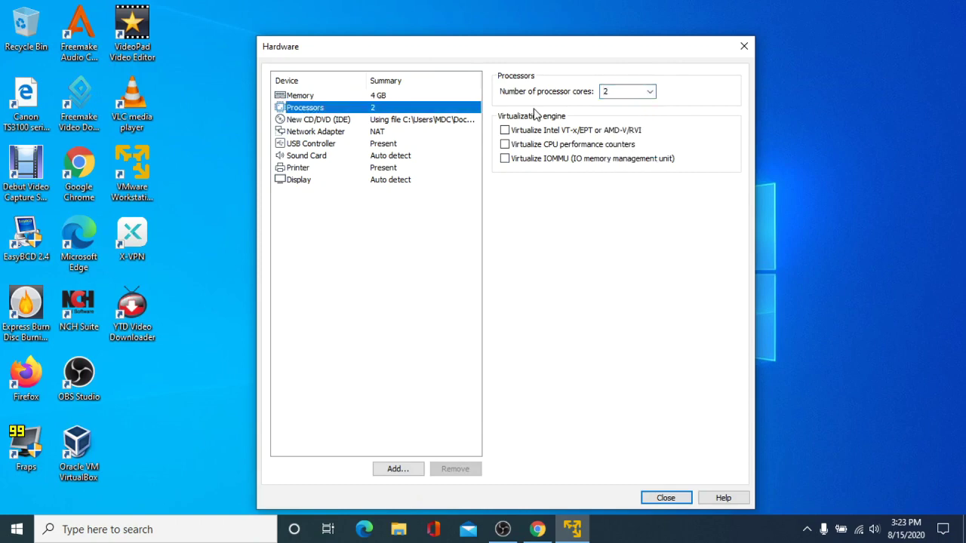
{"action": "left_click", "coordinate": [658, 498]}
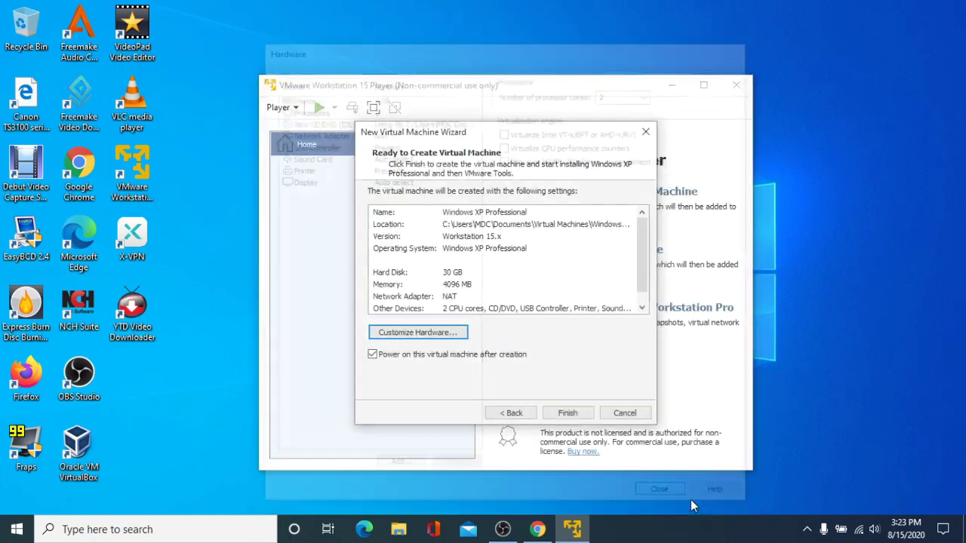
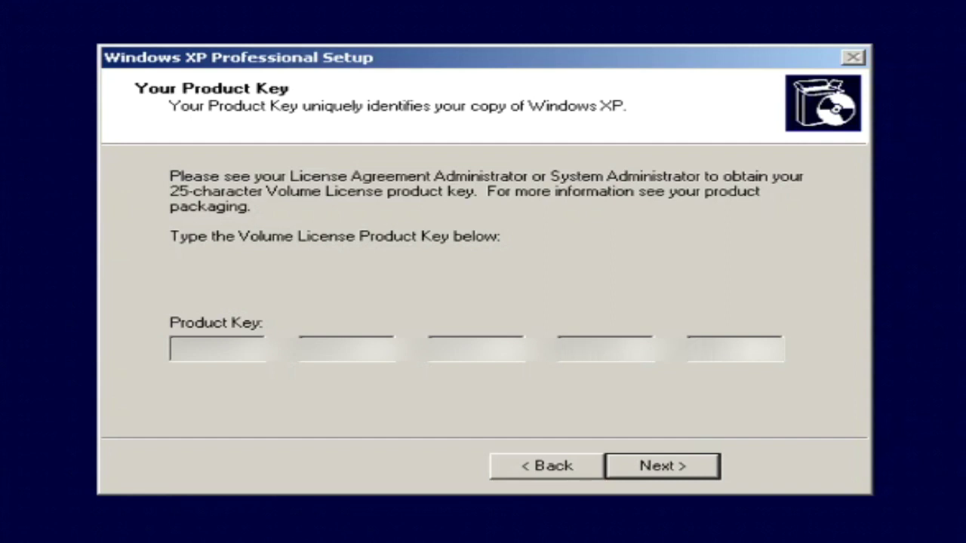
Accept the filled-in volume licence key and let Windows XP Setup finish.
{"action": "left_click", "coordinate": [708, 464]}
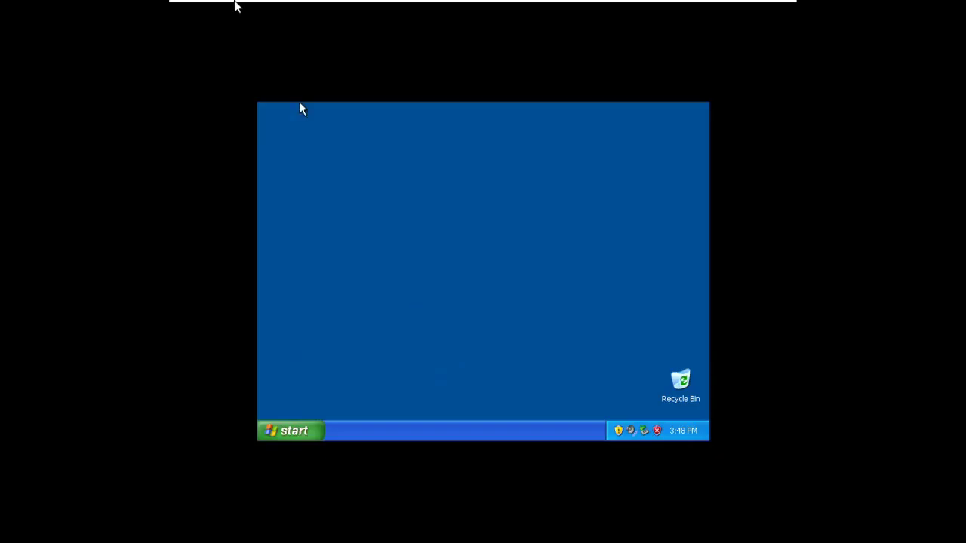
Check Player > Manage, then shut down Windows XP through Start > Turn Off Computer > Turn Off.
{"action": "left_click", "coordinate": [225, 9]}
{"action": "mouse_move", "coordinate": [282, 99]}
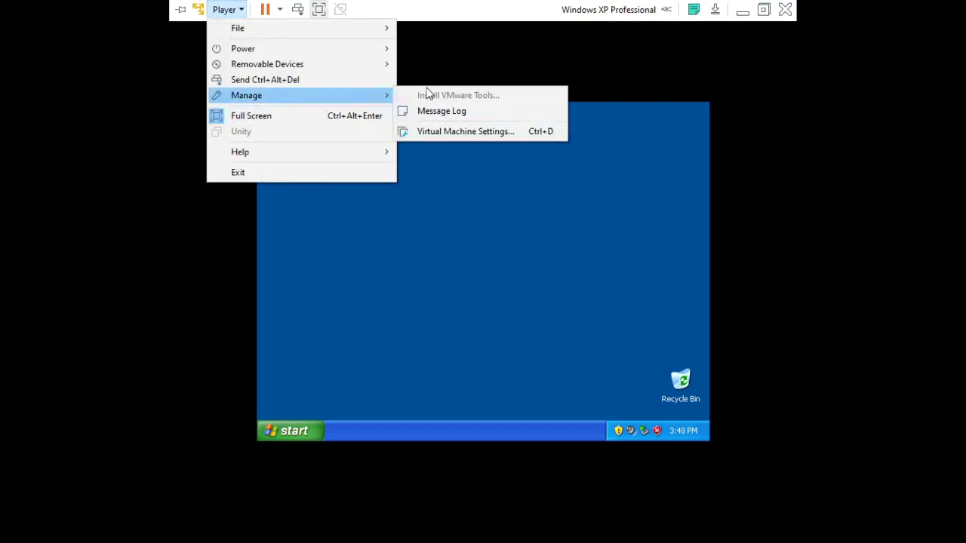
{"action": "left_click", "coordinate": [611, 209]}
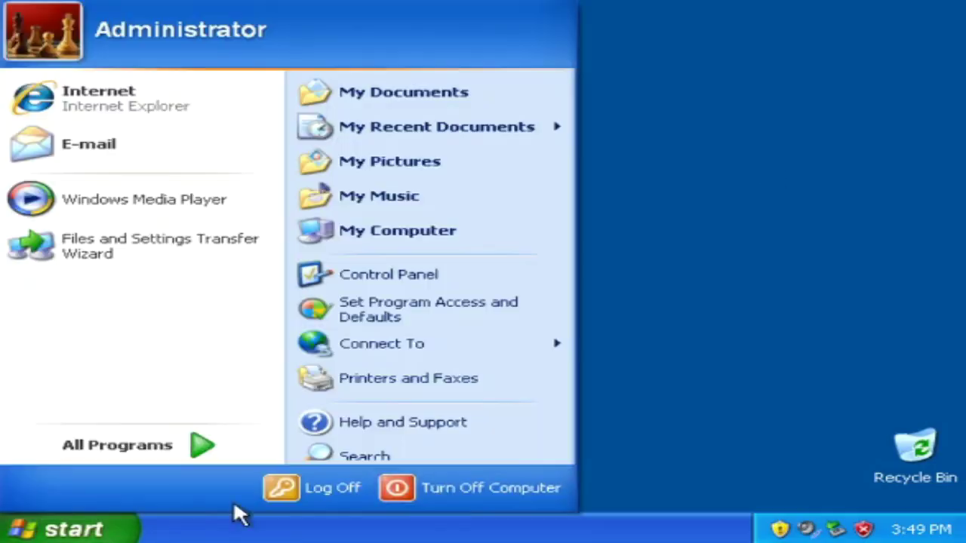
{"action": "left_click", "coordinate": [463, 487]}
{"action": "left_click", "coordinate": [505, 231]}
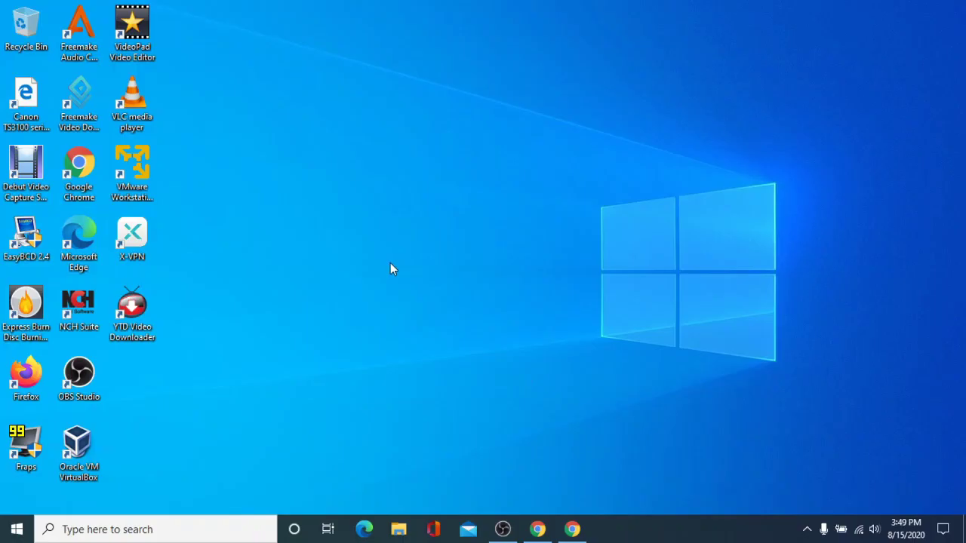
Launch VMware Player and open the Windows XP Professional machine's settings.
{"action": "left_click", "coordinate": [142, 161]}
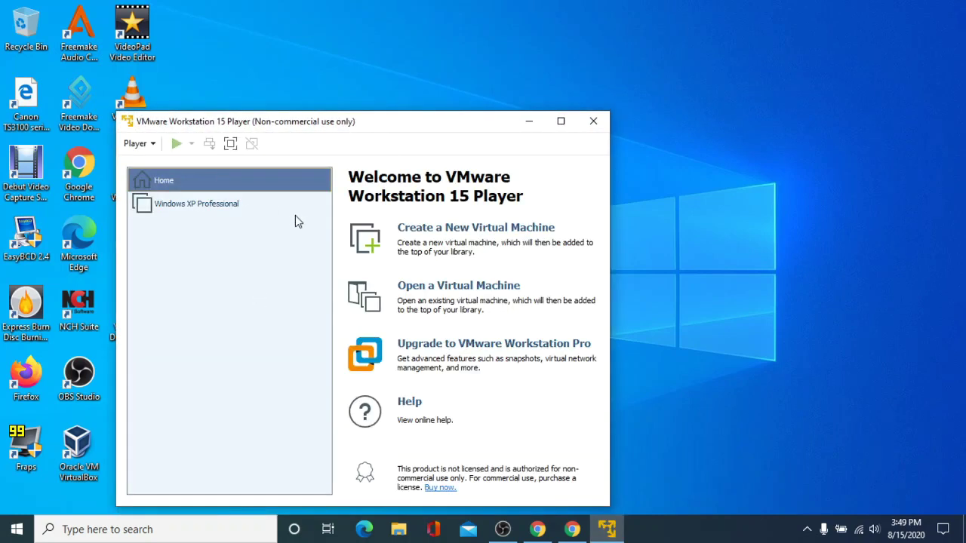
{"action": "left_click", "coordinate": [292, 212]}
{"action": "right_click", "coordinate": [289, 210]}
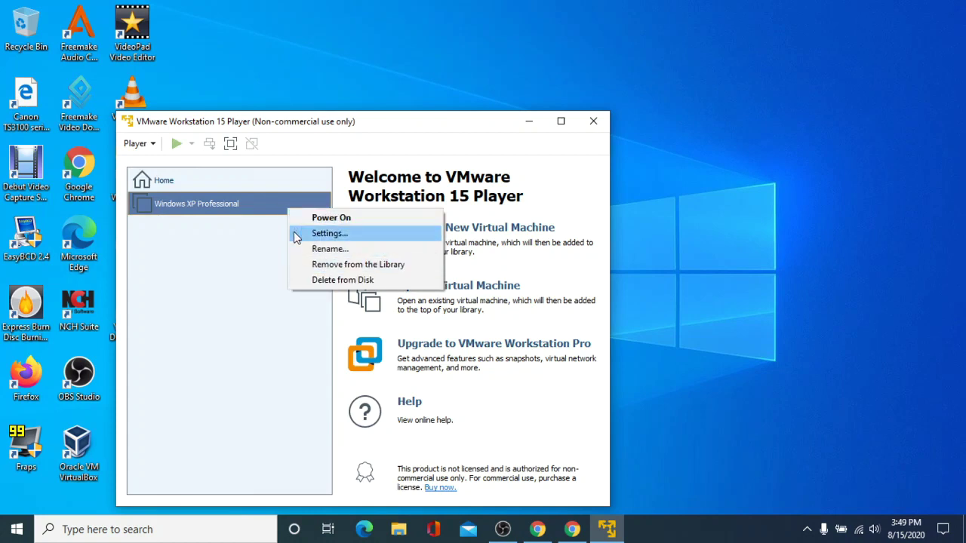
{"action": "left_click", "coordinate": [316, 233]}
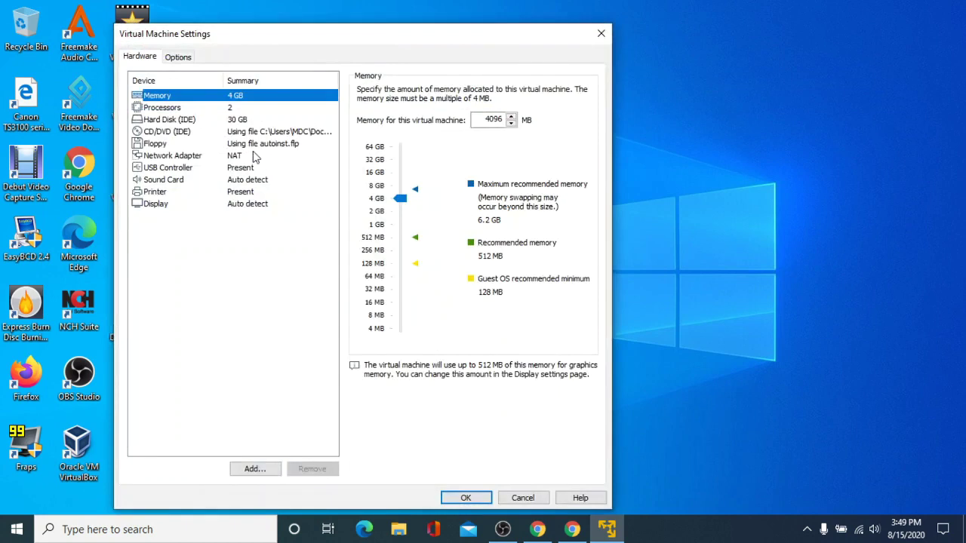
Remove the ISO-backed CD/DVD (IDE) drive and the autoinst.flp floppy drive.
{"action": "left_click", "coordinate": [202, 132]}
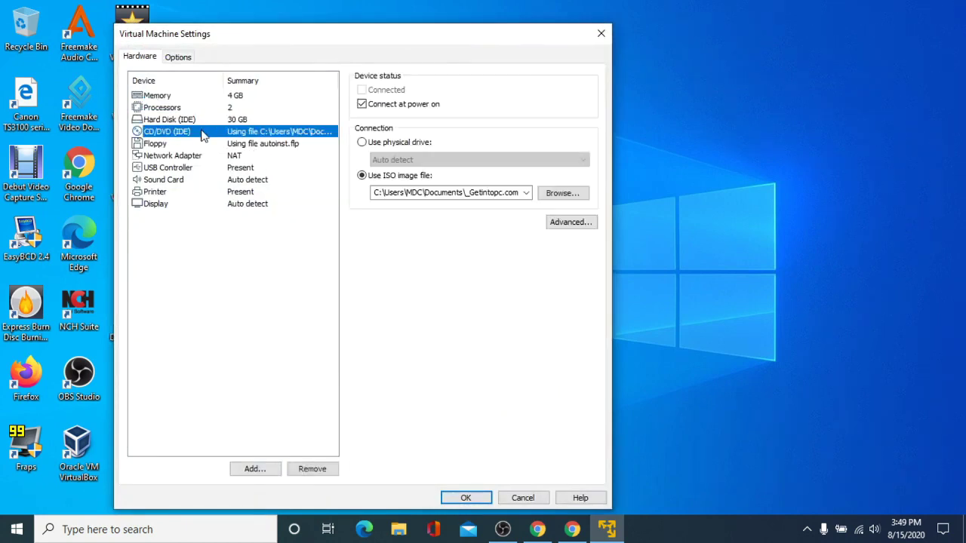
{"action": "left_click", "coordinate": [326, 469]}
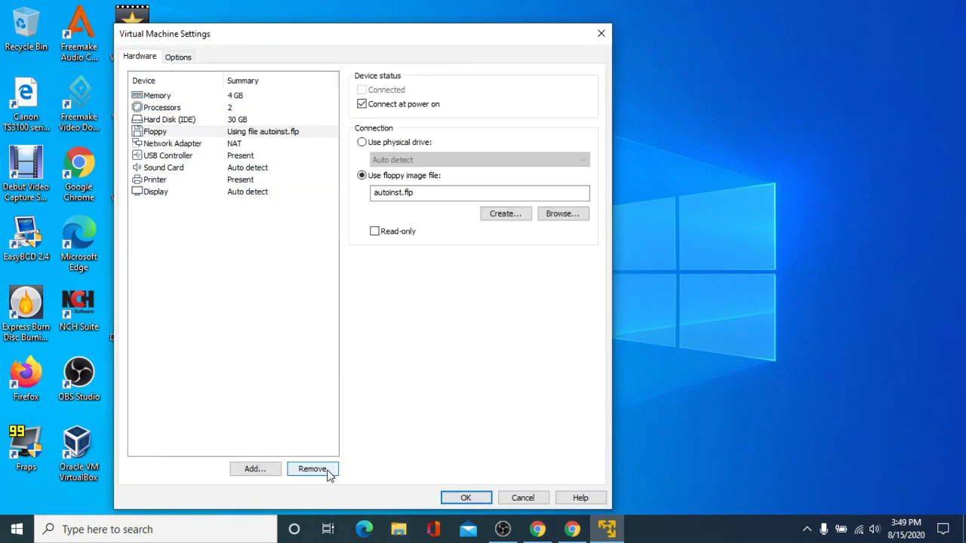
{"action": "left_click", "coordinate": [216, 134]}
{"action": "left_click", "coordinate": [311, 469]}
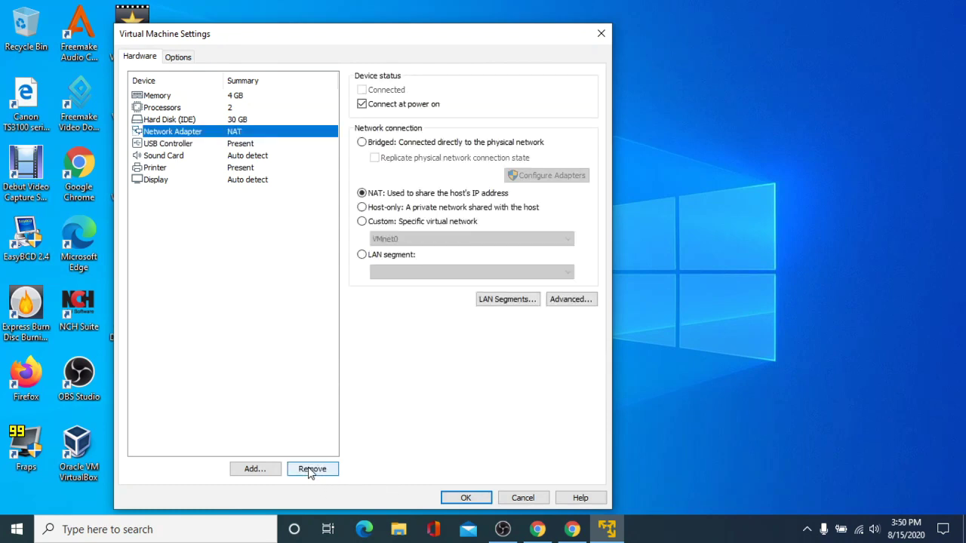
Add a new CD/DVD drive as hardware and save the settings.
{"action": "left_click", "coordinate": [248, 470]}
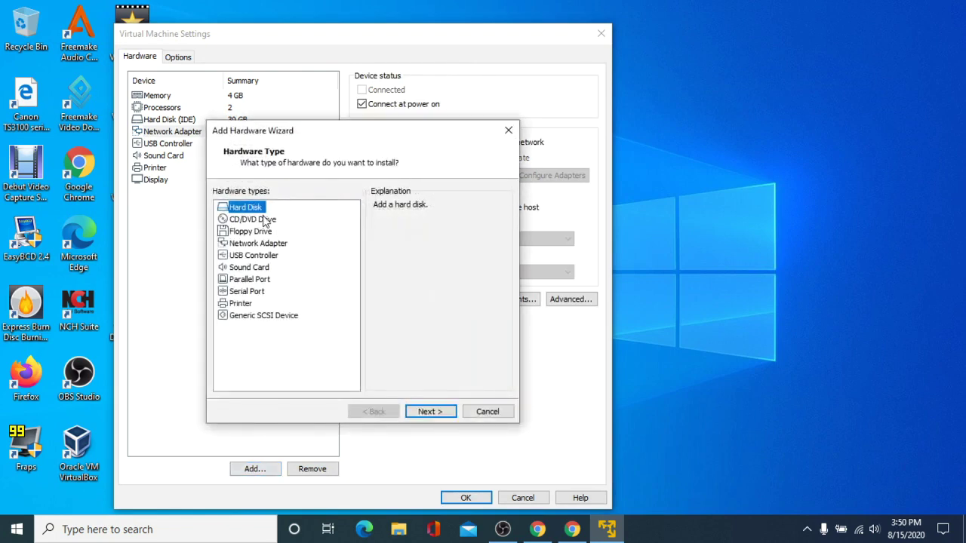
{"action": "left_click", "coordinate": [264, 220]}
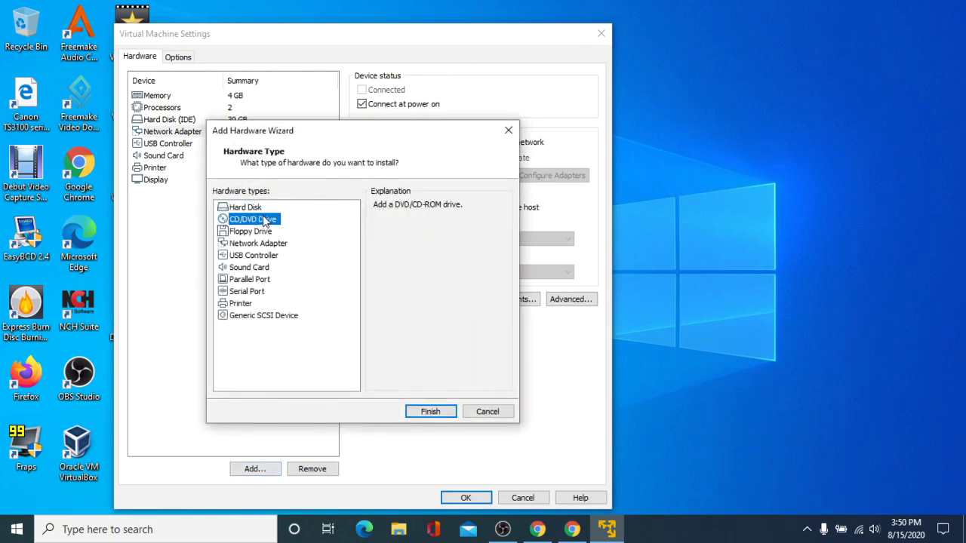
{"action": "left_click", "coordinate": [437, 412]}
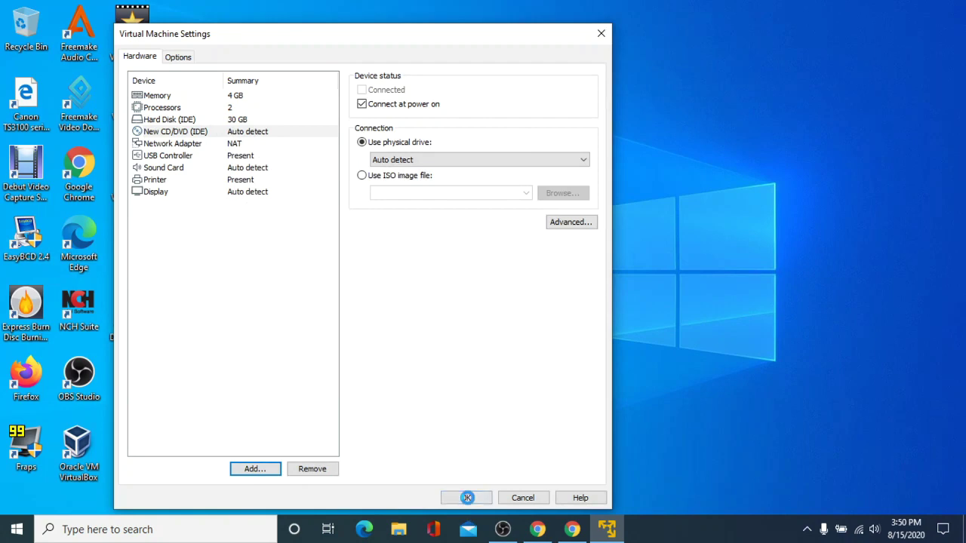
{"action": "left_click", "coordinate": [467, 498]}
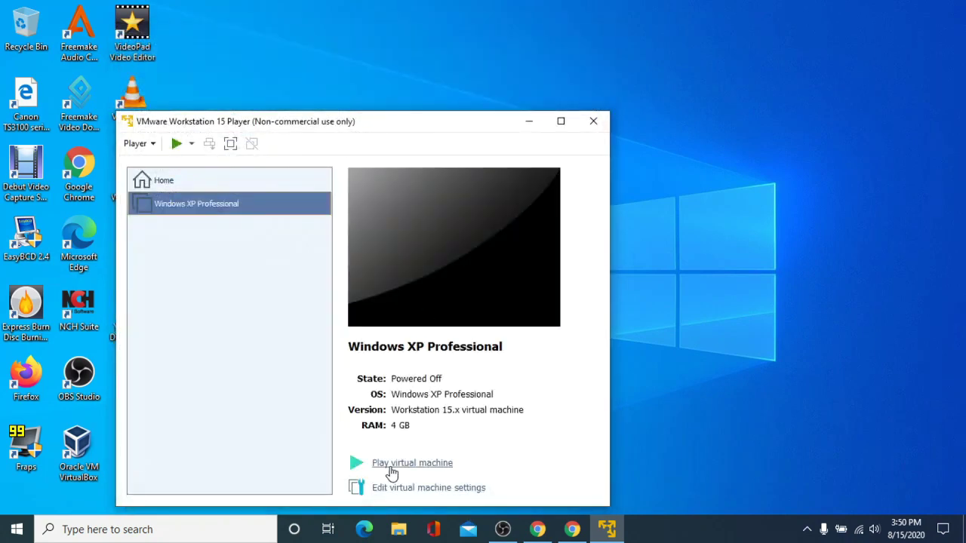
Power on the XP machine full screen and choose Player > Manage > Install VMware Tools.
{"action": "left_click", "coordinate": [392, 470]}
{"action": "left_click", "coordinate": [230, 144]}
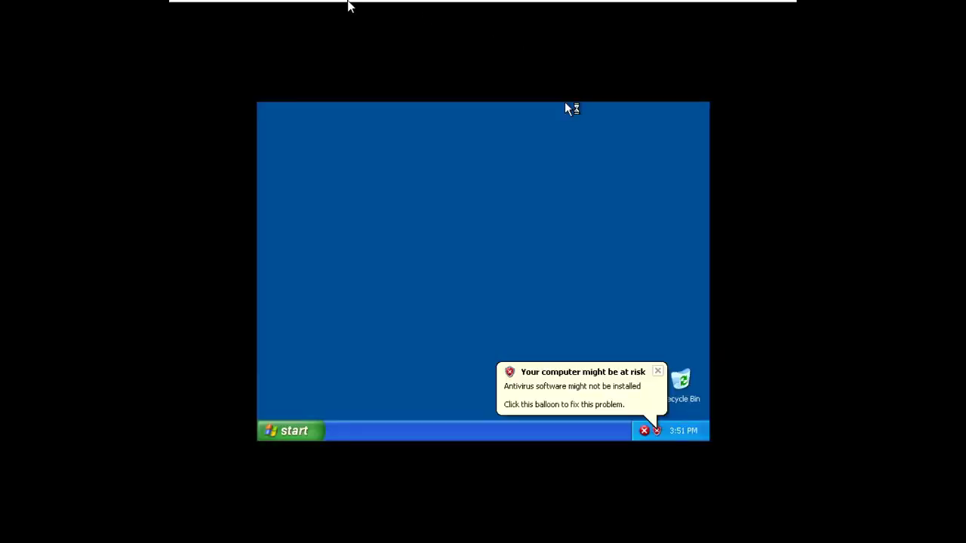
{"action": "mouse_move", "coordinate": [259, 5]}
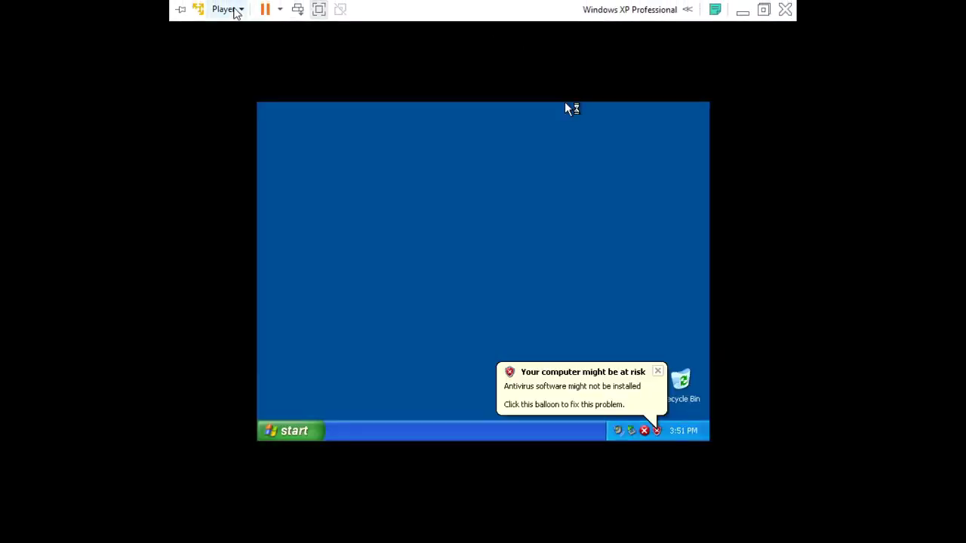
{"action": "left_click", "coordinate": [227, 9]}
{"action": "mouse_move", "coordinate": [302, 99]}
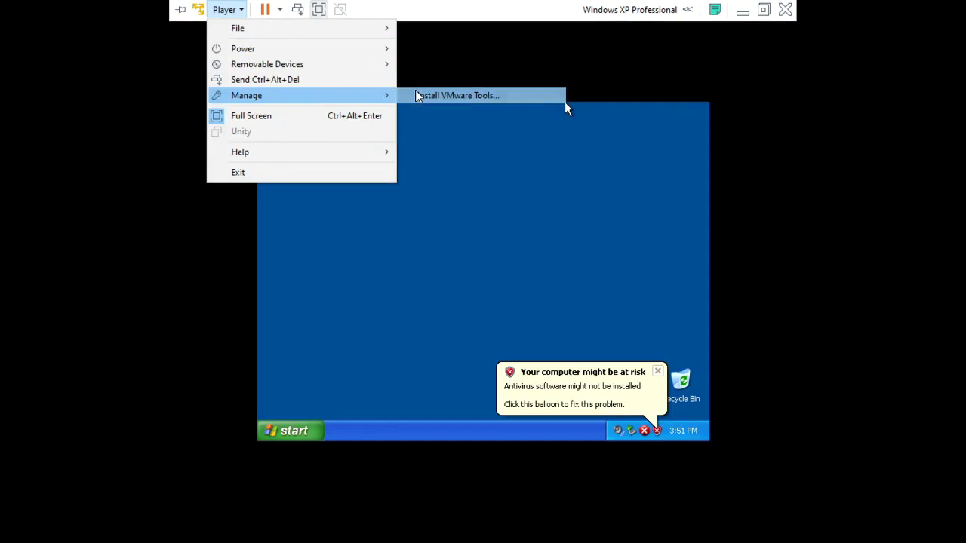
{"action": "left_click", "coordinate": [417, 95]}
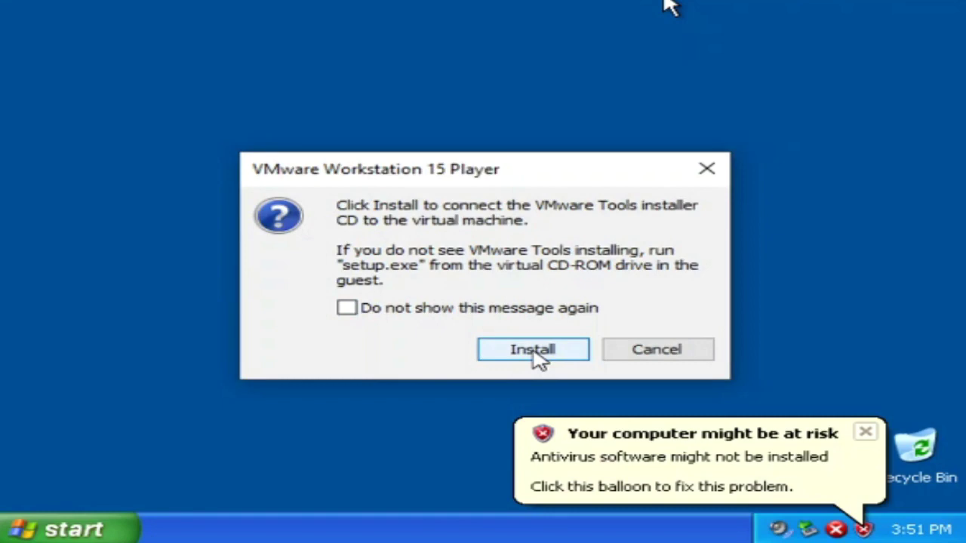
Connect the VMware Tools CD and install VMware Tools with the Typical setup type.
{"action": "left_click", "coordinate": [533, 352]}
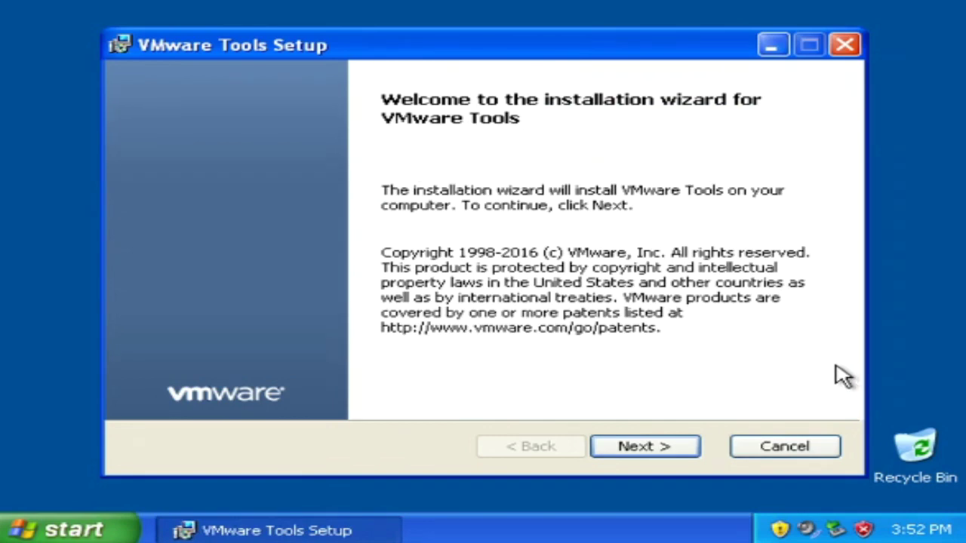
{"action": "left_click", "coordinate": [640, 453]}
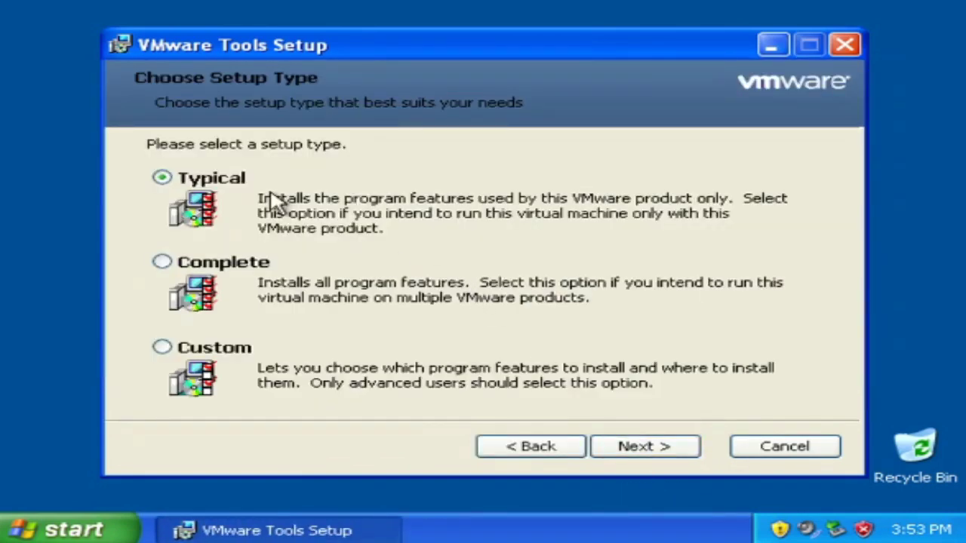
{"action": "left_click", "coordinate": [678, 448]}
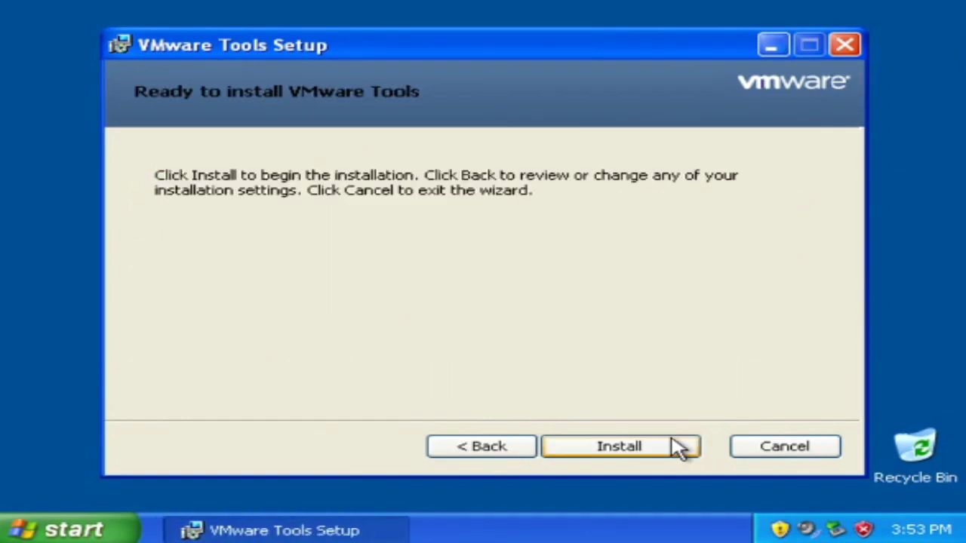
{"action": "left_click", "coordinate": [678, 447]}
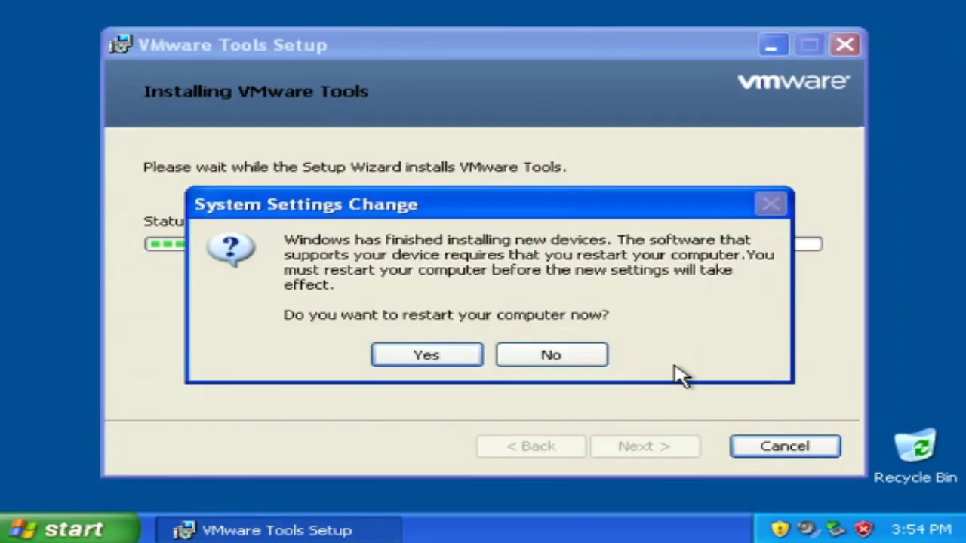
Dismiss the mid-install restart prompt, finish the wizard, and restart Windows XP.
{"action": "left_click", "coordinate": [564, 361]}
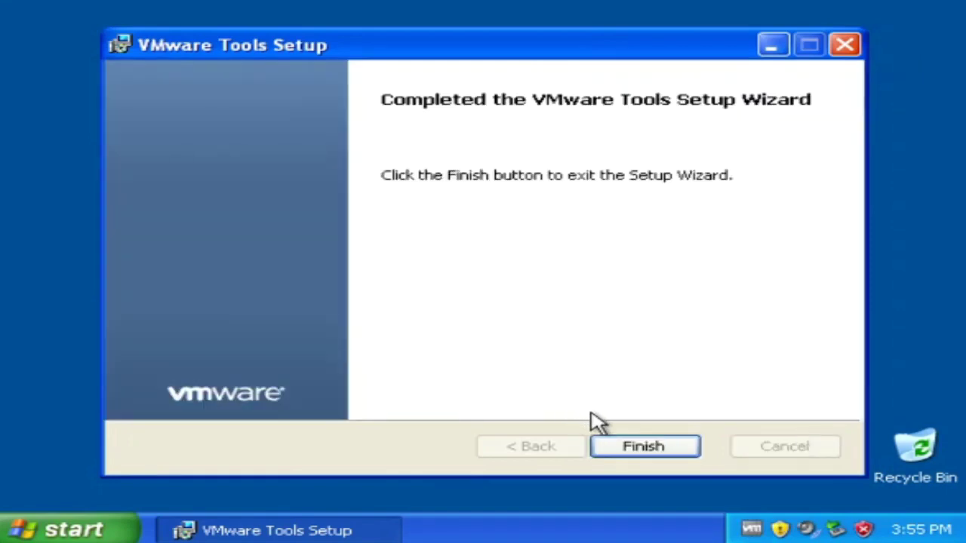
{"action": "left_click", "coordinate": [633, 444]}
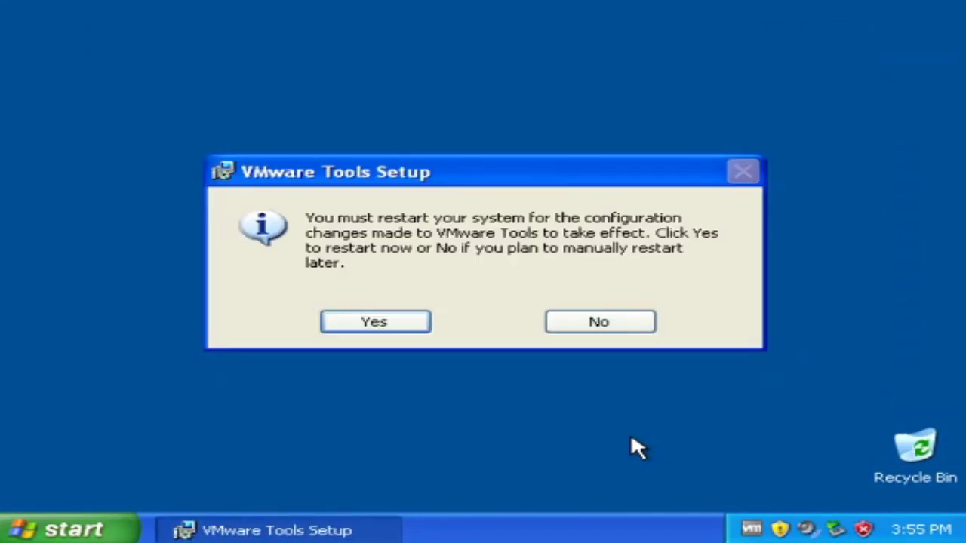
{"action": "left_click", "coordinate": [378, 332]}
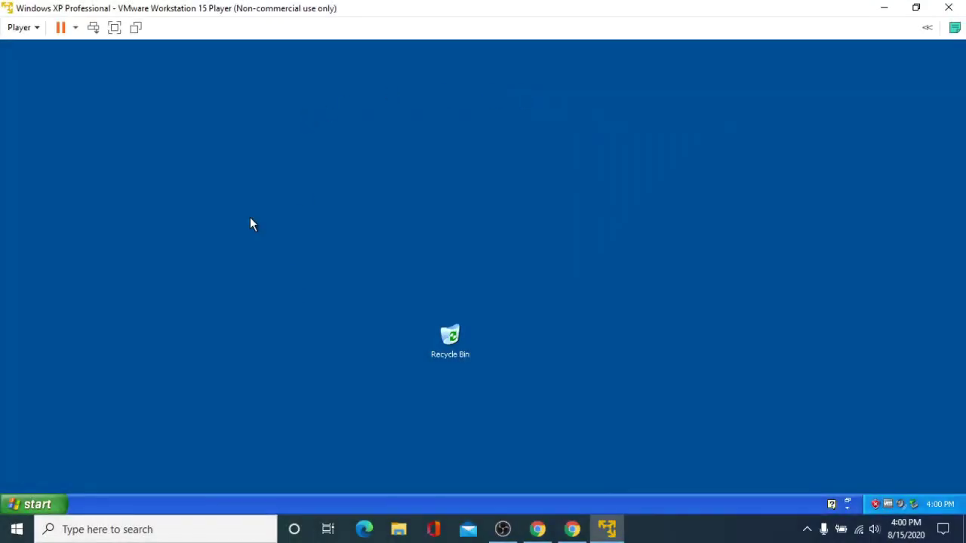
Enter Unity mode, open My Computer from the XP Start menu, and position the Local Disk (C:) window.
{"action": "left_click", "coordinate": [135, 29]}
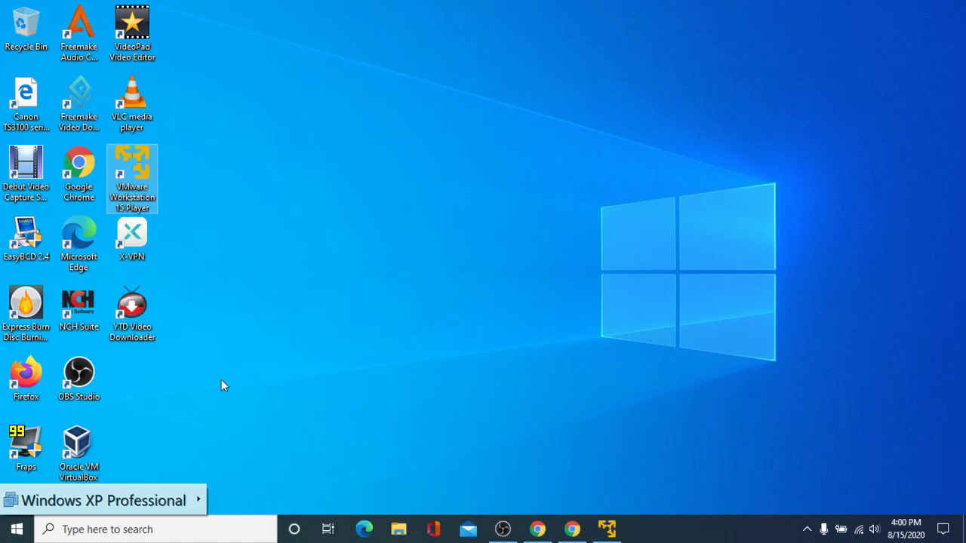
{"action": "mouse_move", "coordinate": [17, 529]}
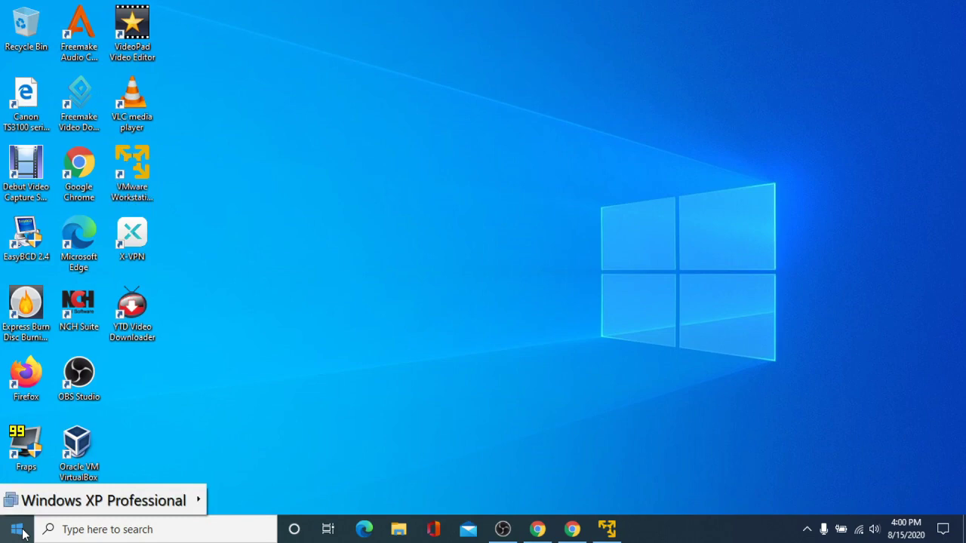
{"action": "mouse_move", "coordinate": [55, 507]}
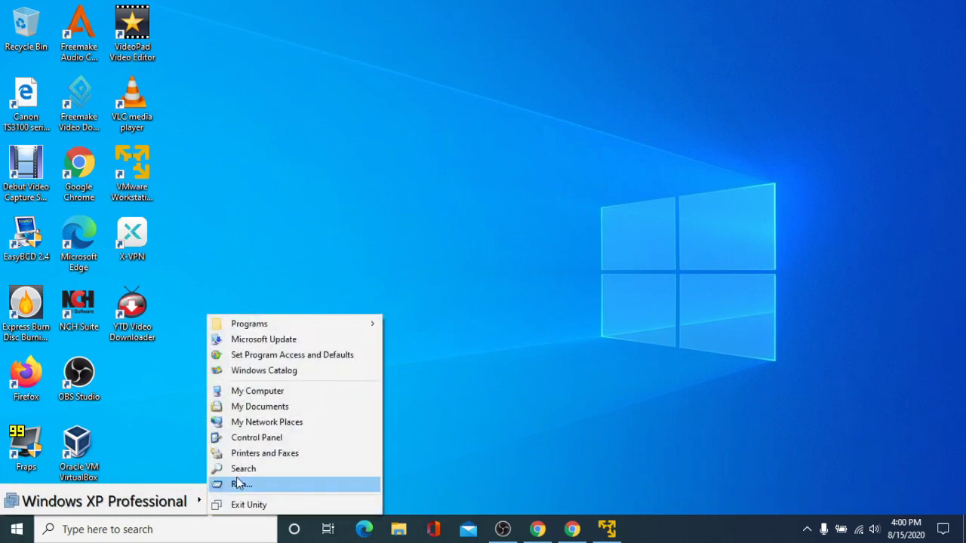
{"action": "left_click", "coordinate": [278, 398]}
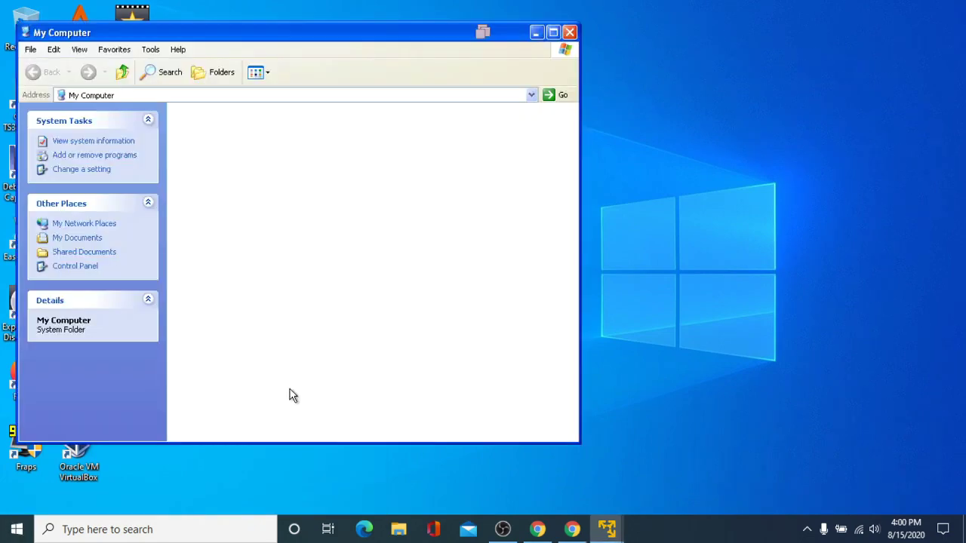
{"action": "left_click_drag", "start_coordinate": [390, 32], "coordinate": [761, 53]}
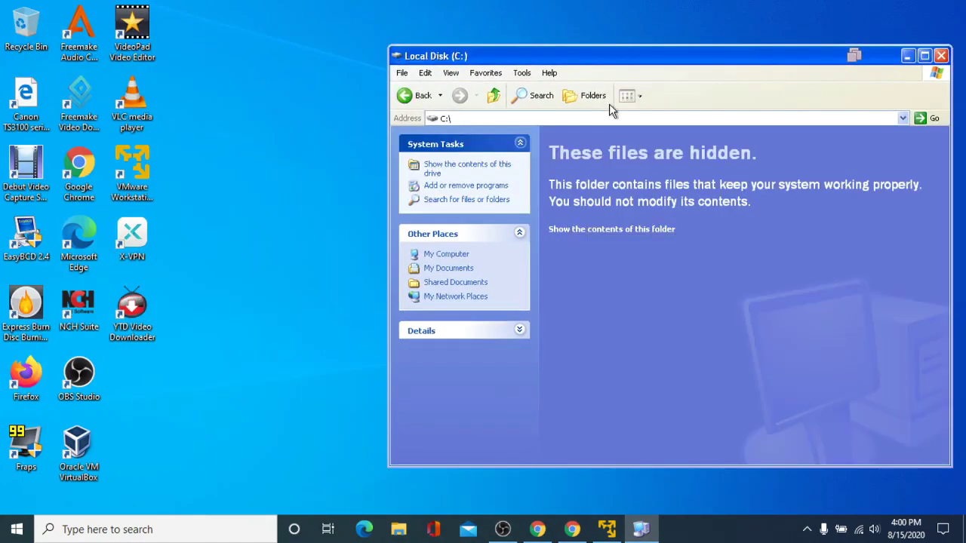
{"action": "left_click_drag", "start_coordinate": [630, 64], "coordinate": [591, 74]}
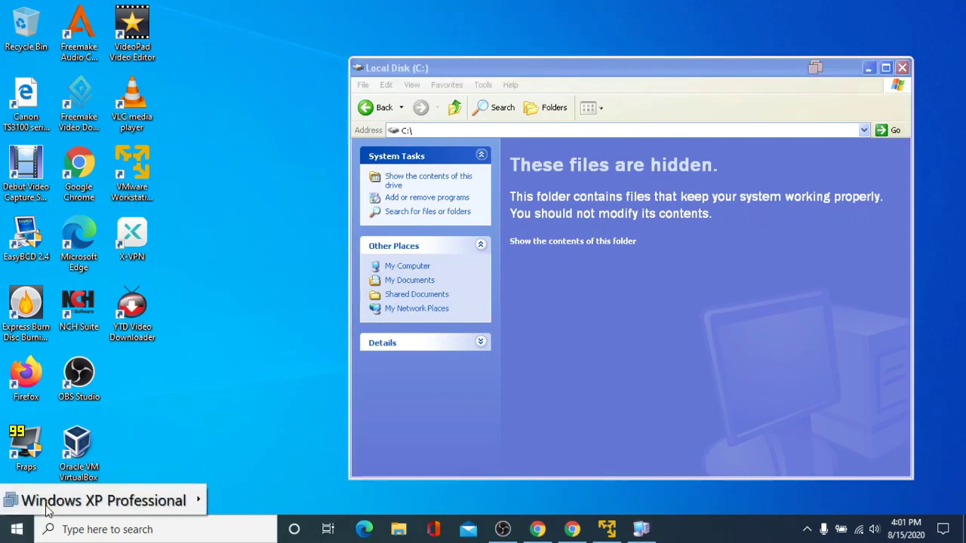
Launch Internet Explorer from the XP Start menu and load google.com/chrome.
{"action": "left_click", "coordinate": [47, 502]}
{"action": "mouse_move", "coordinate": [303, 333]}
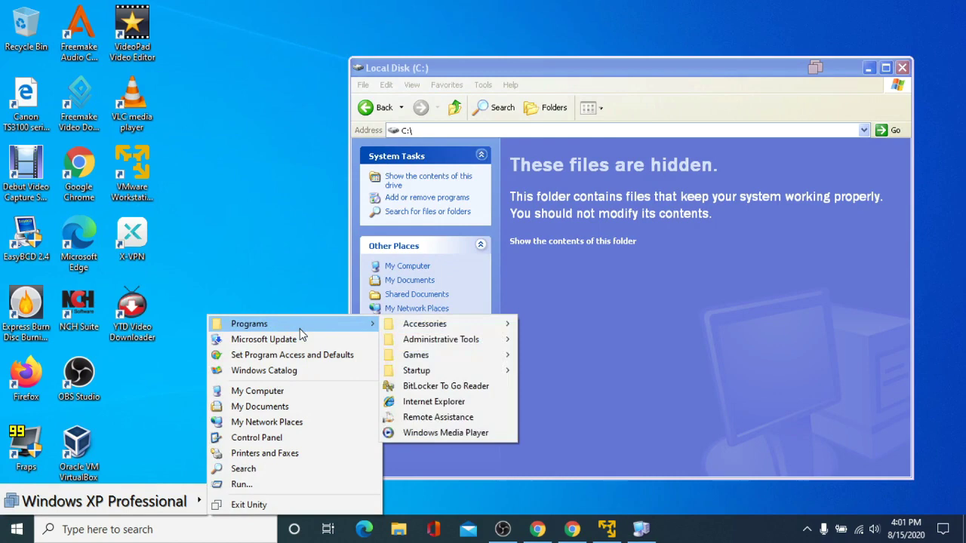
{"action": "left_click", "coordinate": [475, 403]}
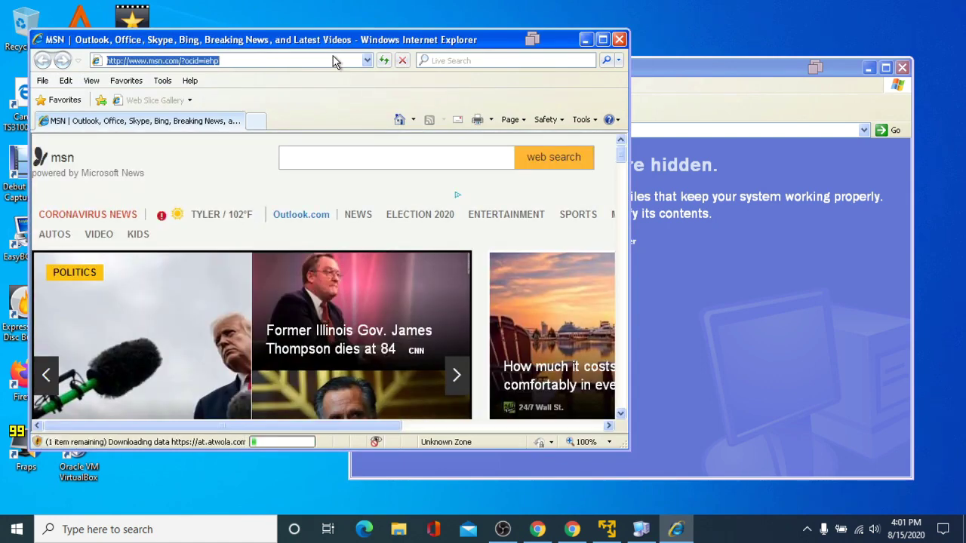
{"action": "type", "text": "googl"}
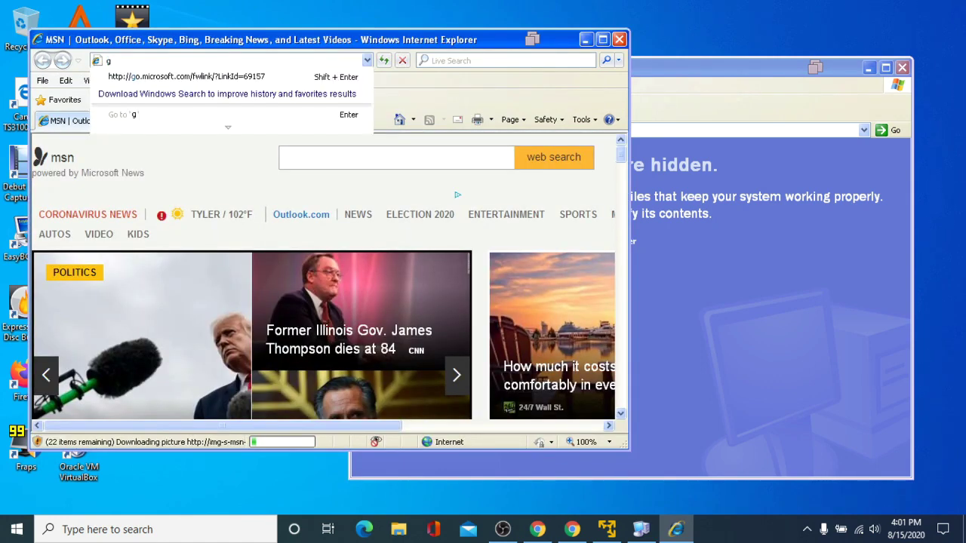
{"action": "type", "text": "e.com/chrome"}
{"action": "key", "text": "Return"}
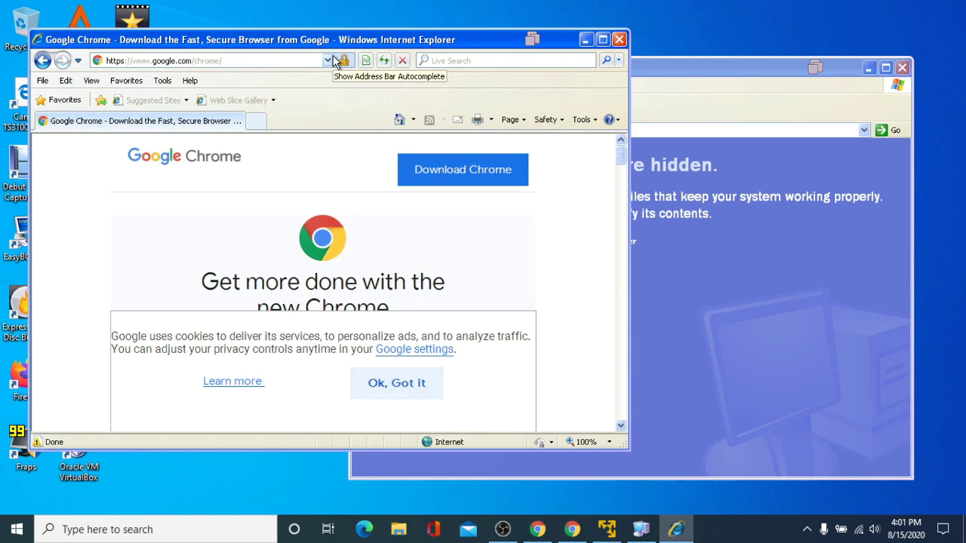
Download Chrome, accepting the terms with Accept and Install.
{"action": "left_click", "coordinate": [433, 171]}
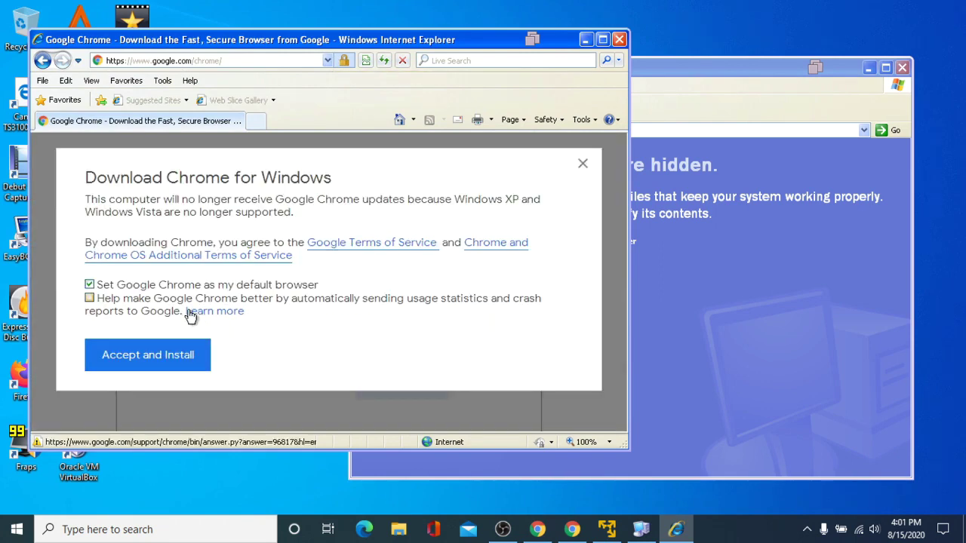
{"action": "left_click", "coordinate": [181, 354]}
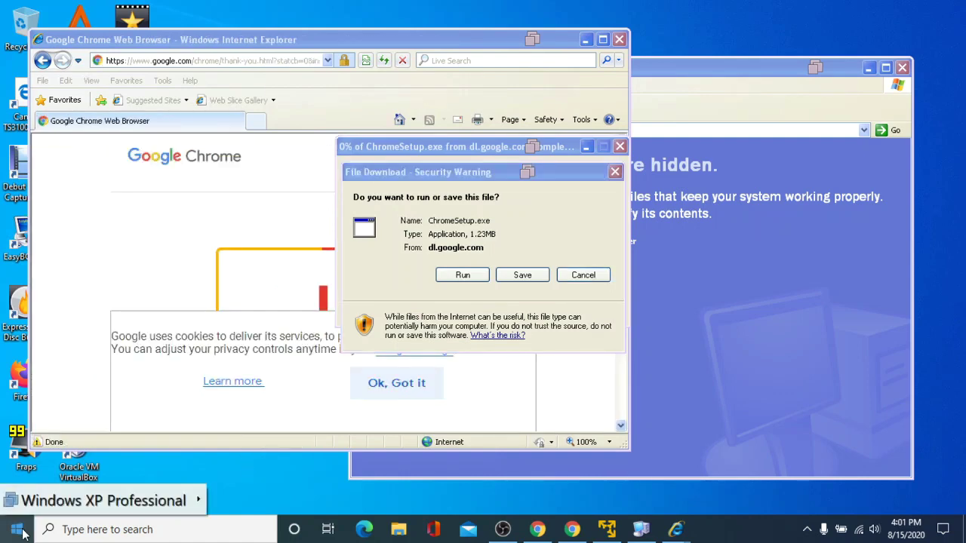
{"action": "mouse_move", "coordinate": [47, 517]}
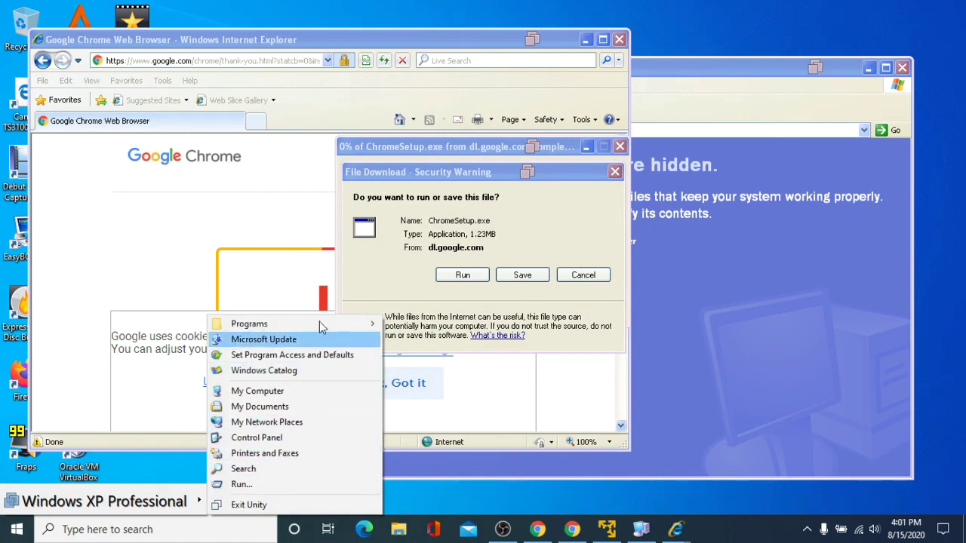
{"action": "left_click", "coordinate": [393, 279]}
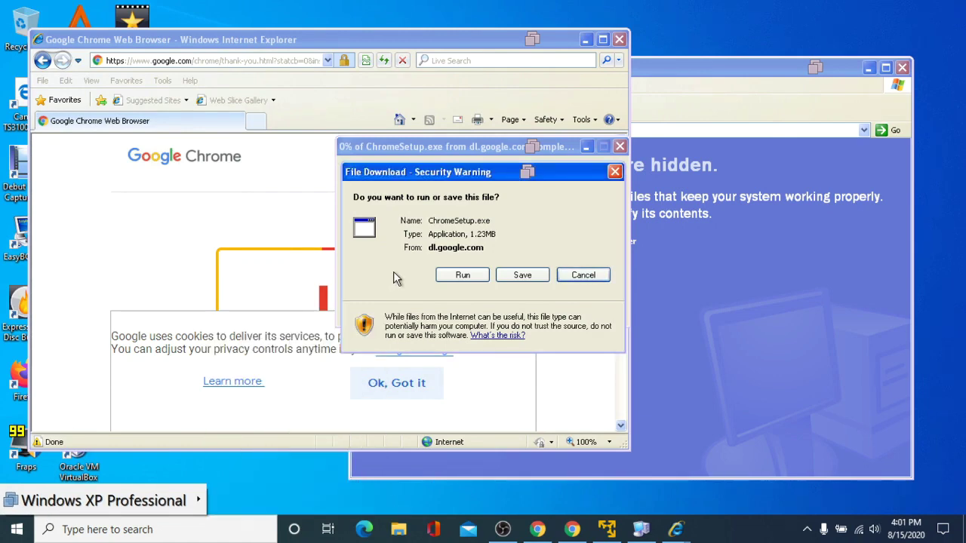
Exit Unity mode, run ChromeSetup.exe past both prompts, and minimize Internet Explorer.
{"action": "left_click", "coordinate": [606, 529]}
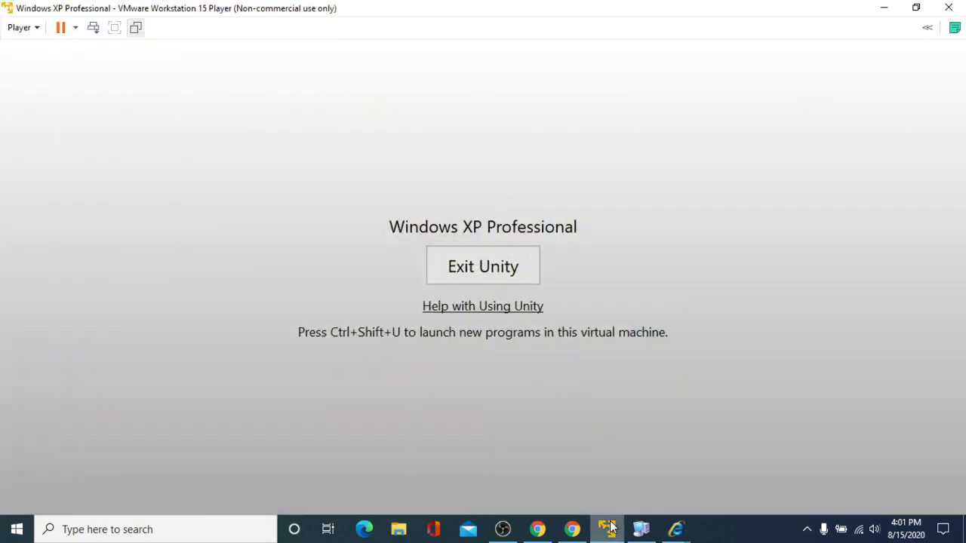
{"action": "left_click", "coordinate": [528, 267]}
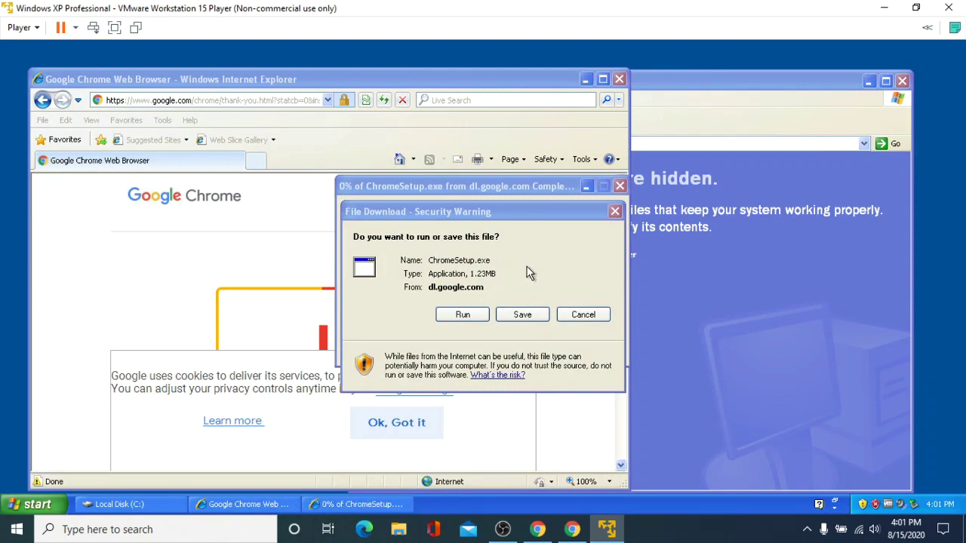
{"action": "left_click", "coordinate": [463, 316]}
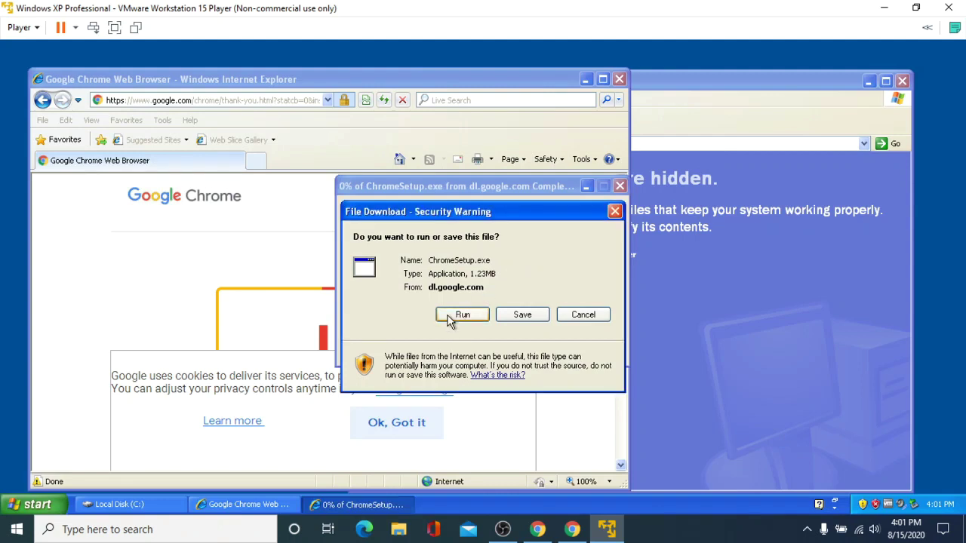
{"action": "left_click", "coordinate": [448, 316]}
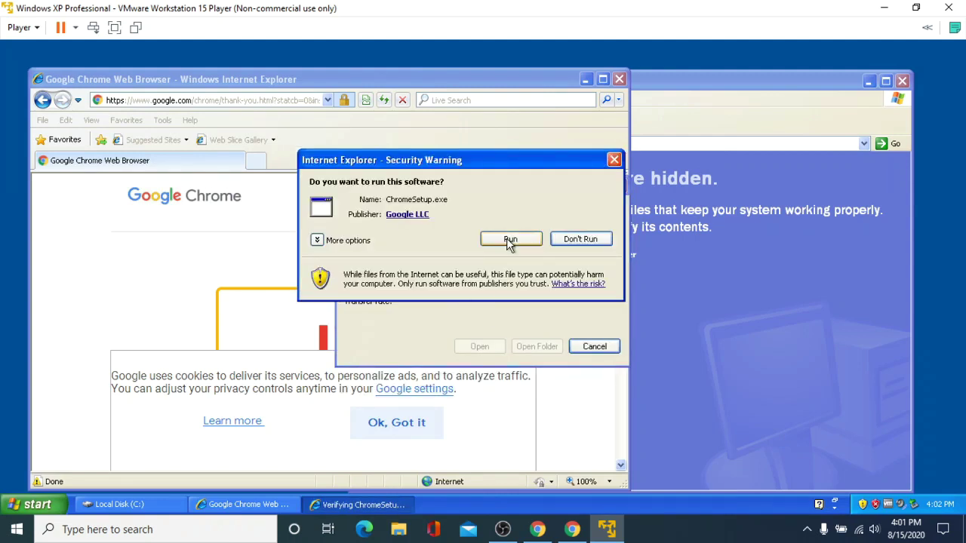
{"action": "left_click", "coordinate": [510, 240]}
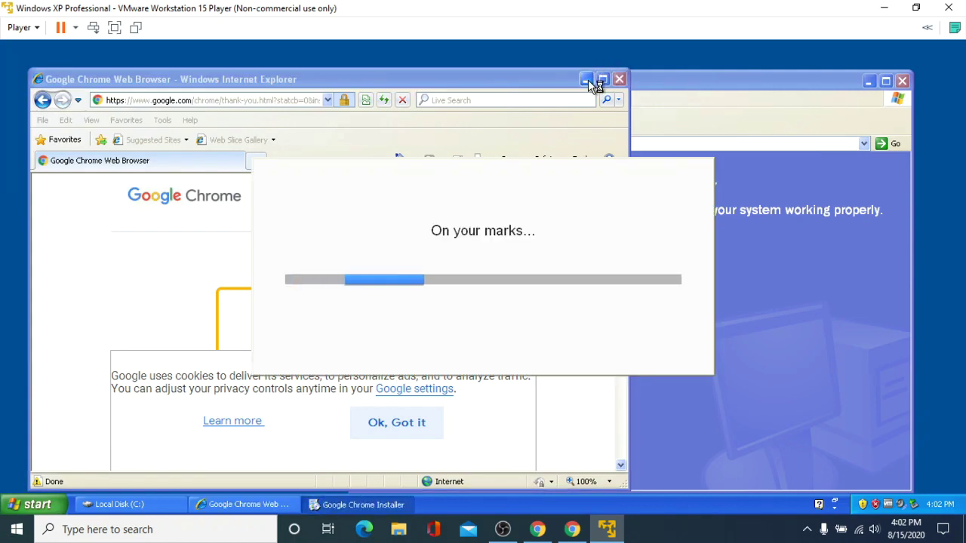
{"action": "left_click", "coordinate": [588, 79]}
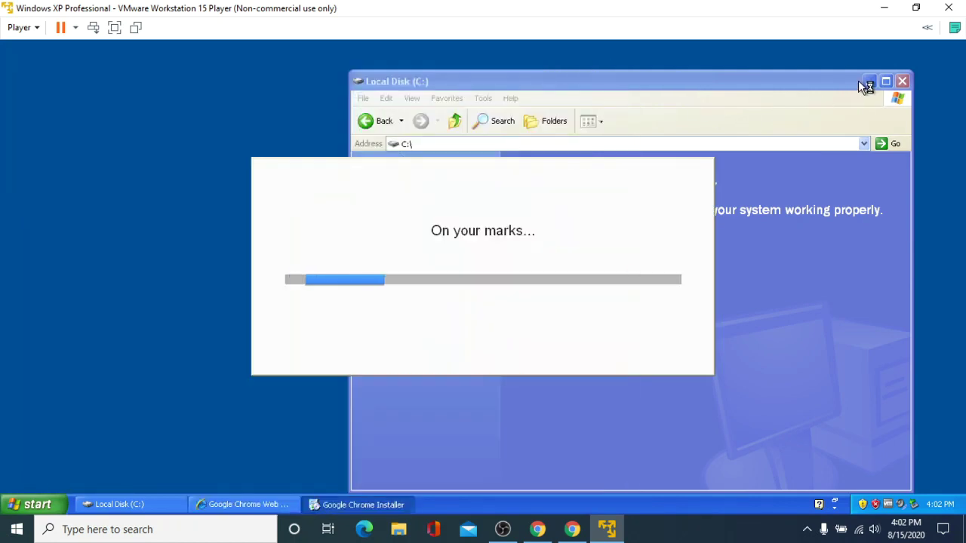